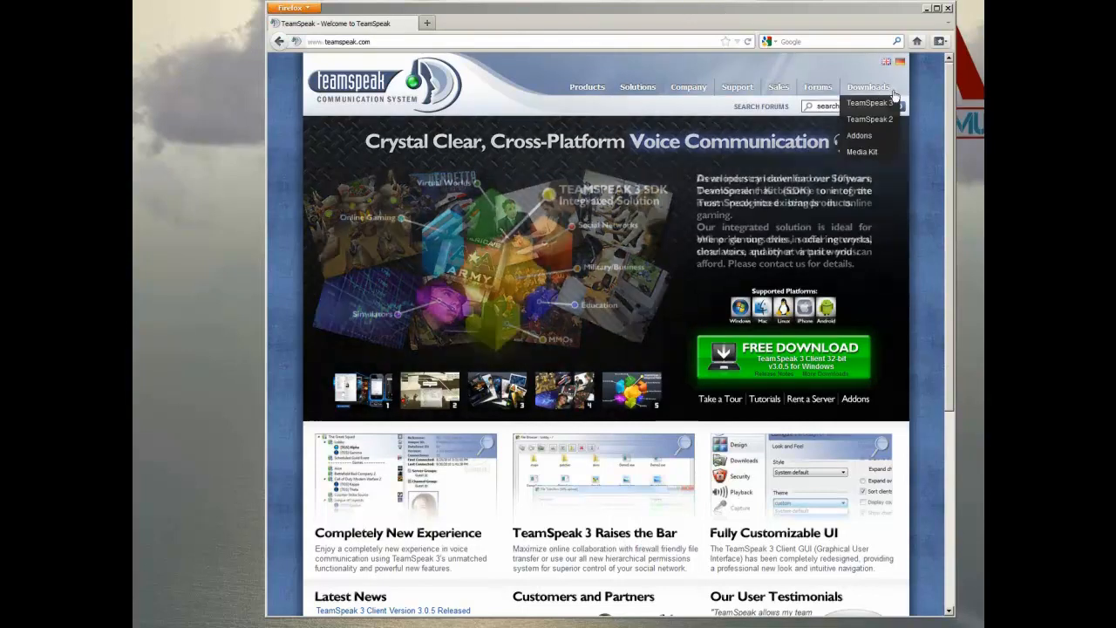
Step: Open the TeamSpeak 3 downloads page from the site's Downloads menu
mouse_move(868, 86)
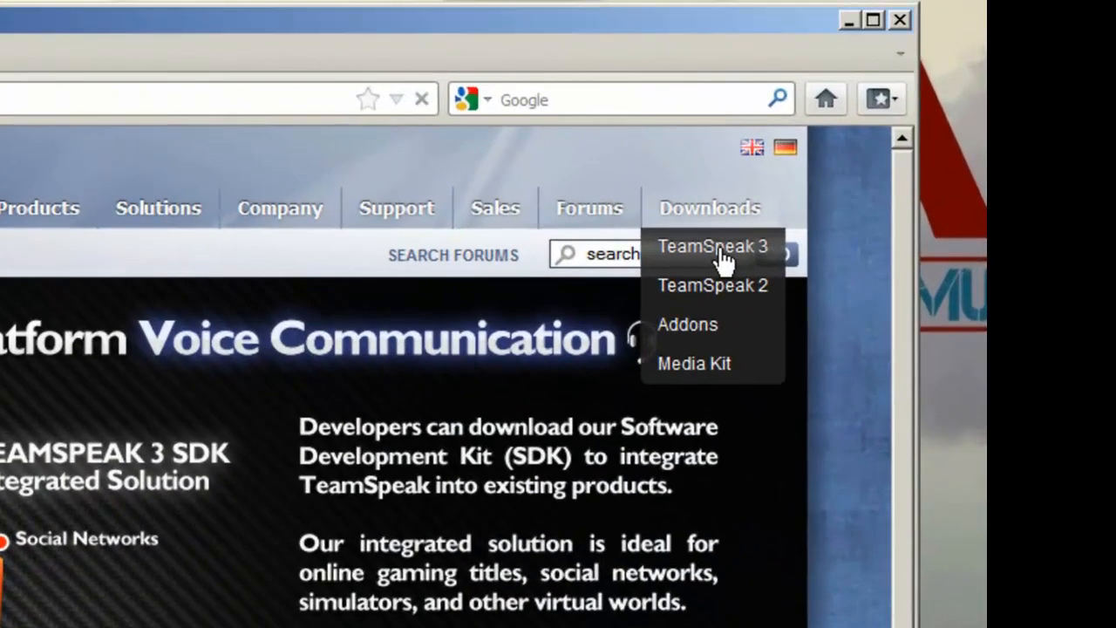
left_click(722, 253)
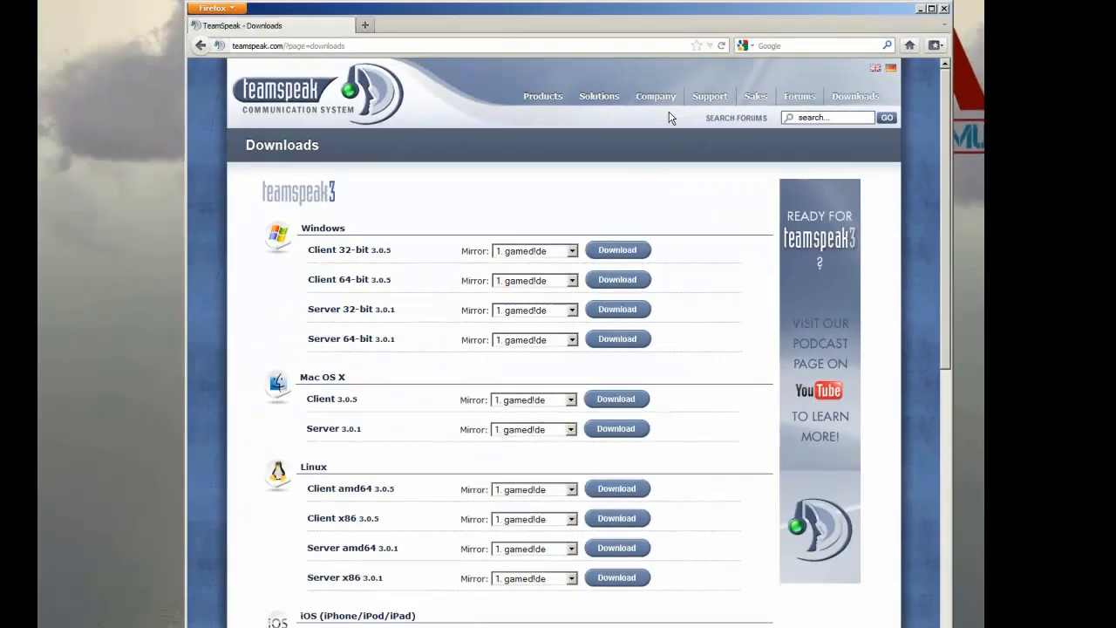
left_click_drag(952, 107, 931, 54)
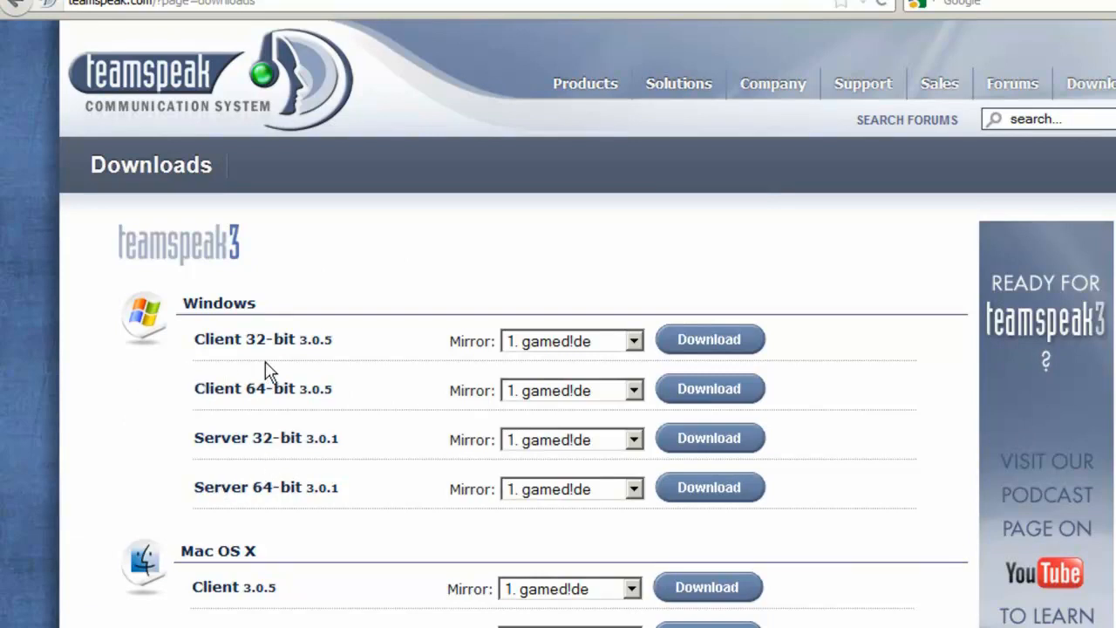
Step: Start downloading the Windows Client 64-bit 3.0.5 and accept the end user license agreement
left_click(707, 393)
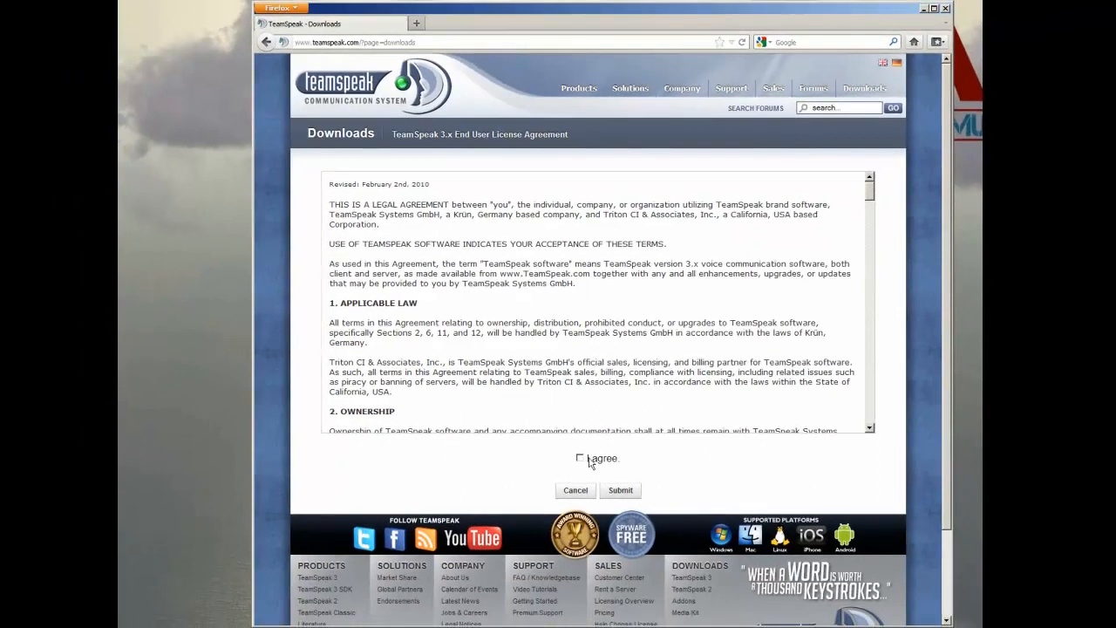
left_click(590, 460)
left_click(621, 490)
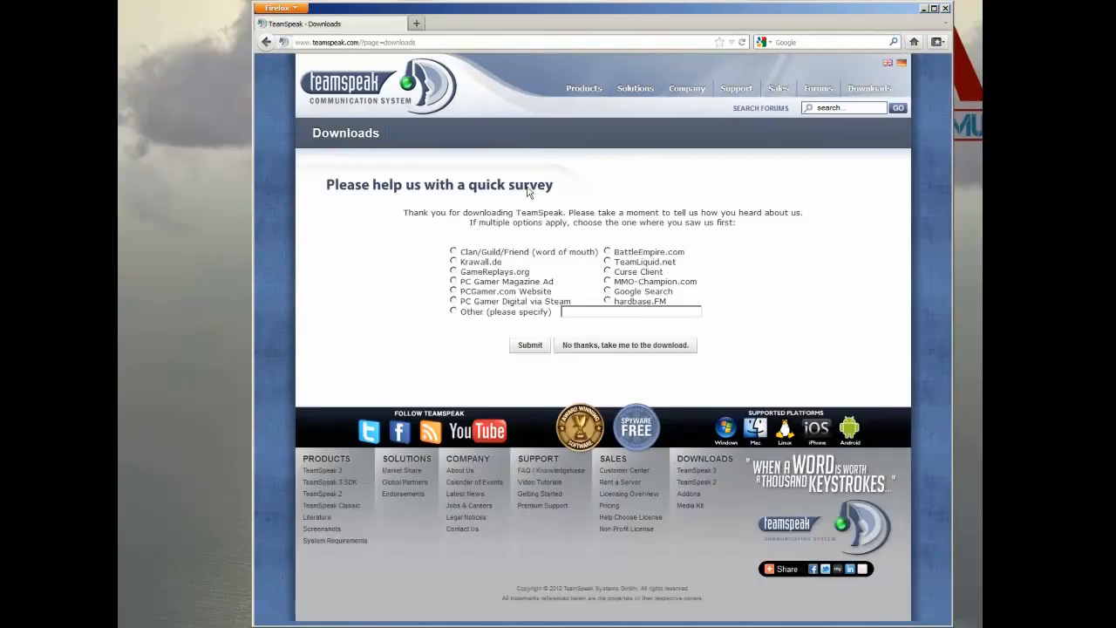
Step: Skip the survey and save TeamSpeak3-Client-win64-3.0.5.exe to the Desktop
left_click(663, 347)
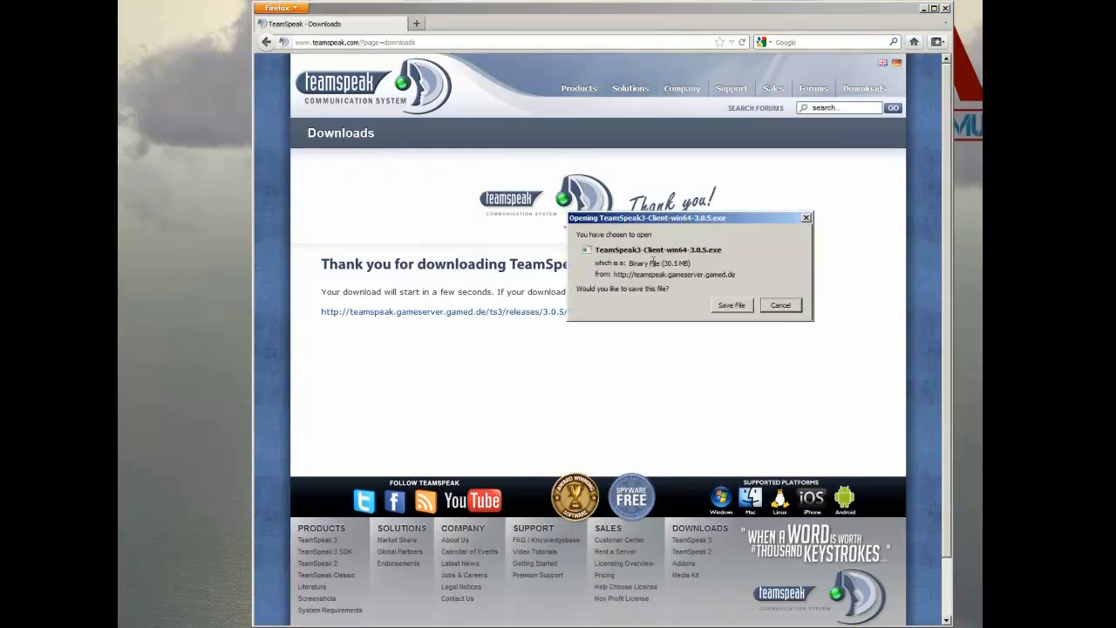
left_click_drag(724, 221, 600, 222)
left_click(605, 307)
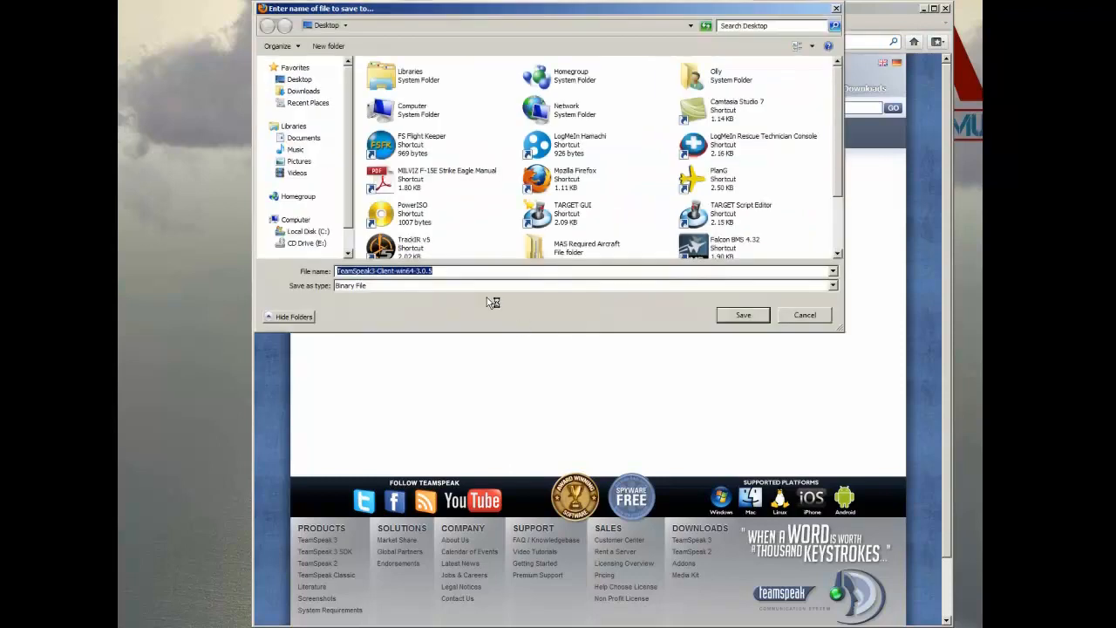
left_click(743, 314)
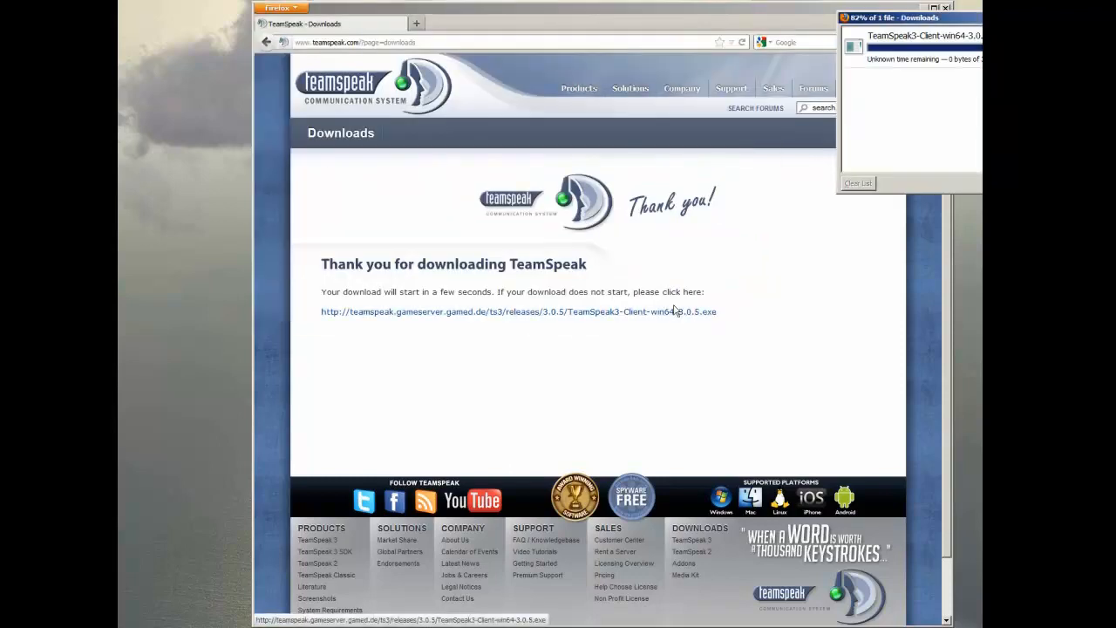
Step: Clear the finished download from the Downloads list, close that window and minimize the browser
left_click_drag(1031, 18, 677, 198)
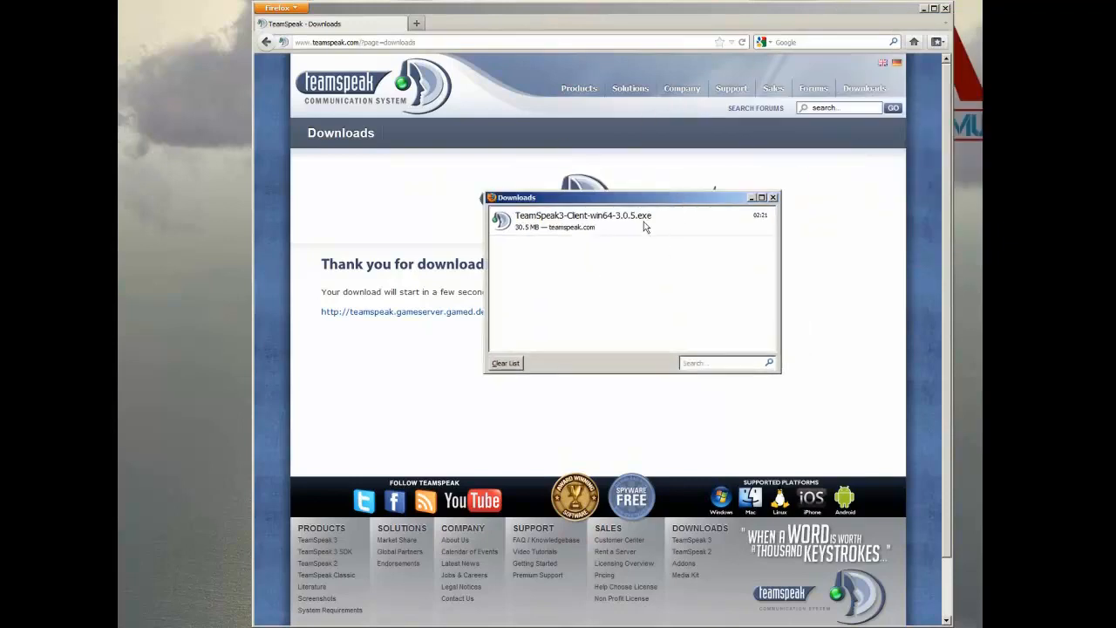
left_click(509, 362)
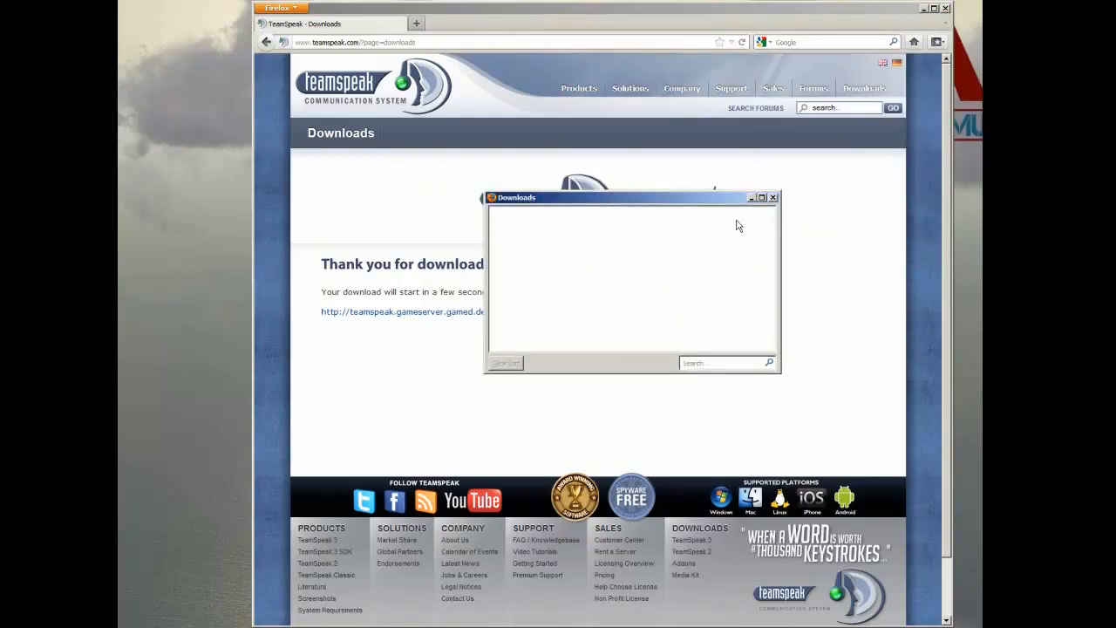
left_click(773, 197)
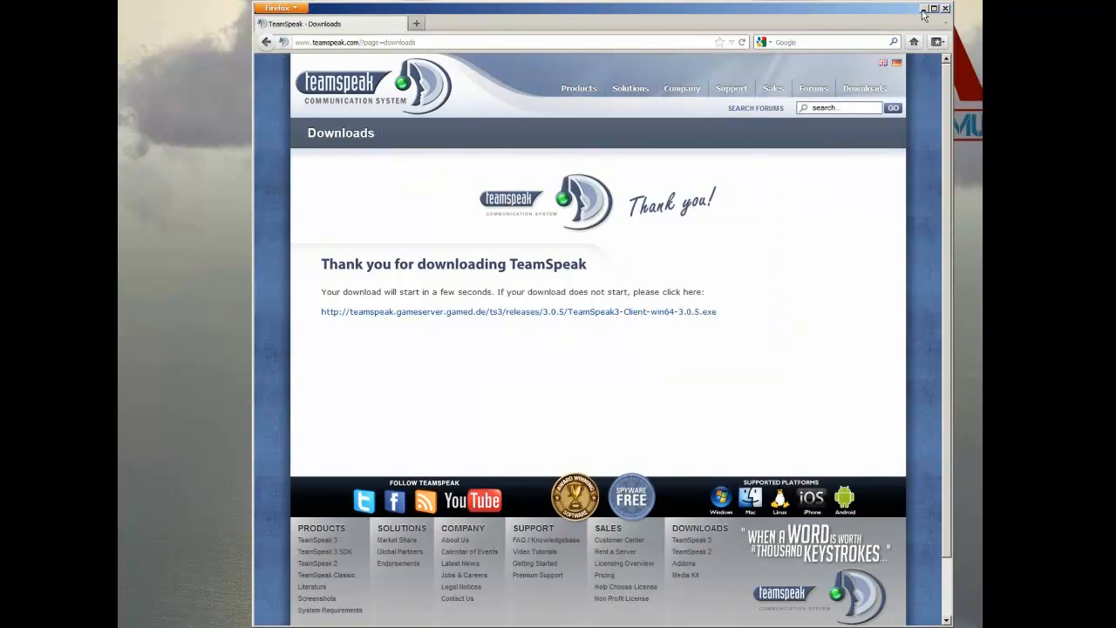
left_click(924, 9)
Step: Run the TeamSpeak3-Client-win64-3.0.5 installer from the desktop, allowing it past the security warning
left_click_drag(119, 388, 587, 291)
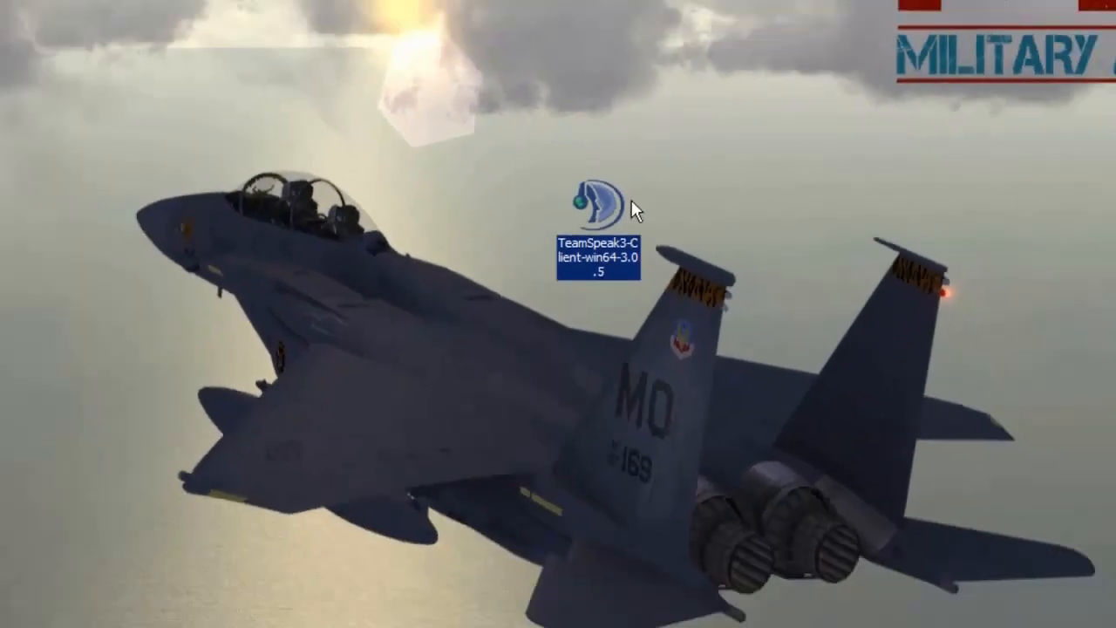
double_click(601, 207)
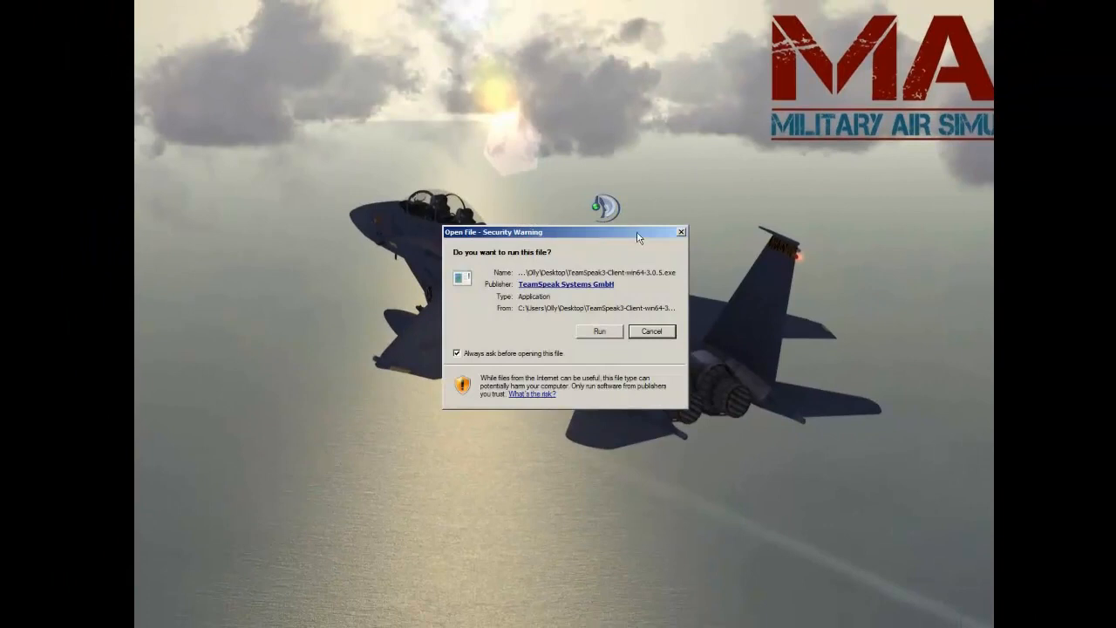
left_click_drag(611, 236, 622, 192)
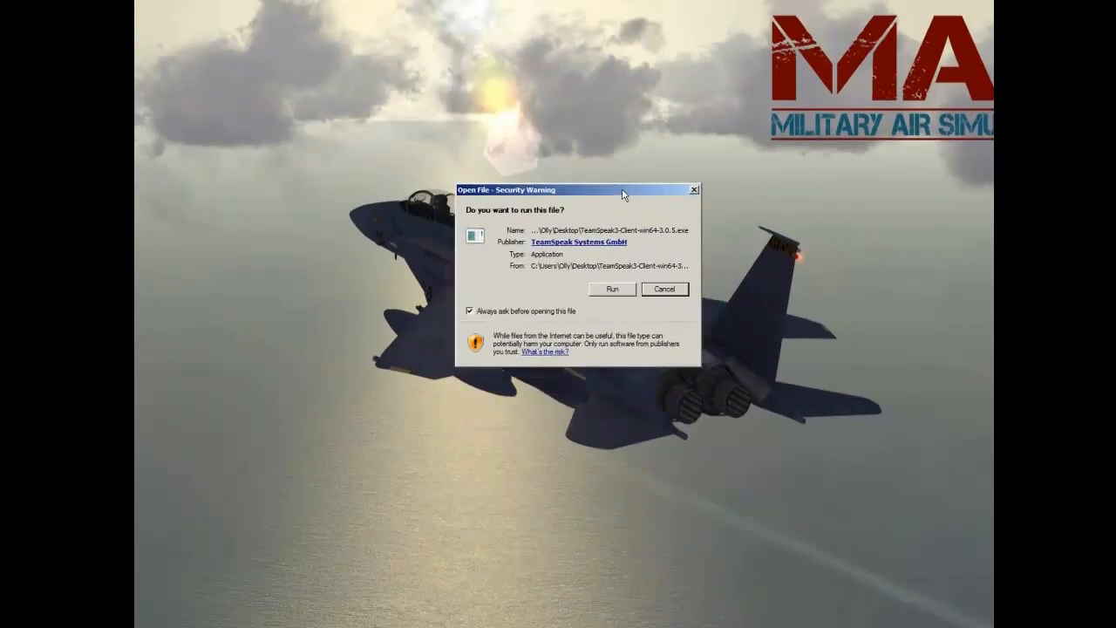
left_click(611, 288)
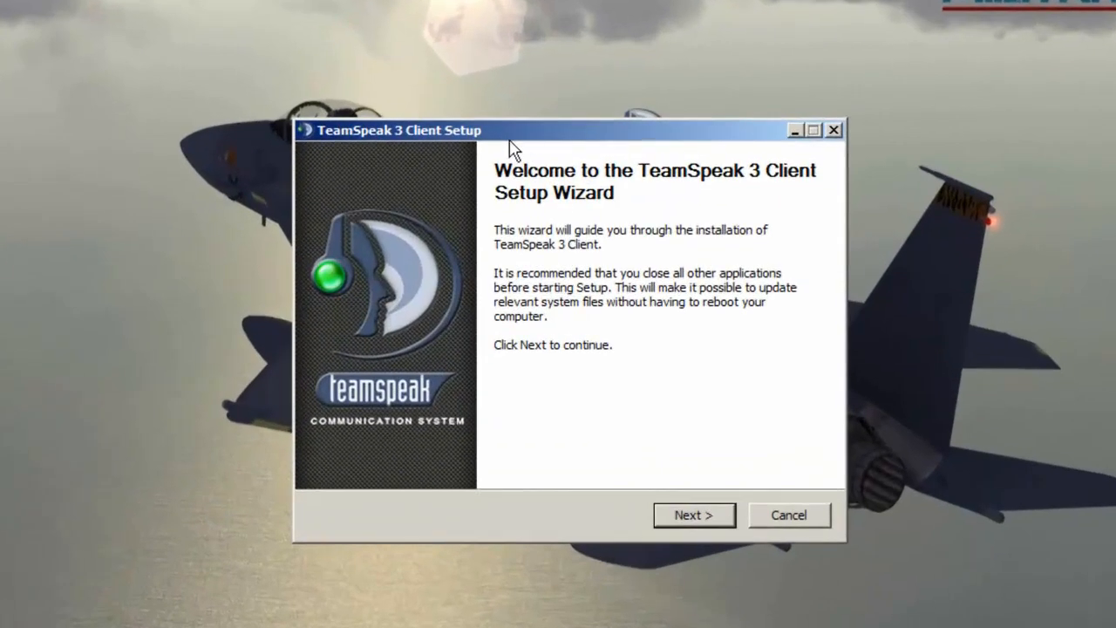
Step: Advance past the setup wizard's welcome page and accept the license agreement
left_click_drag(576, 170, 553, 61)
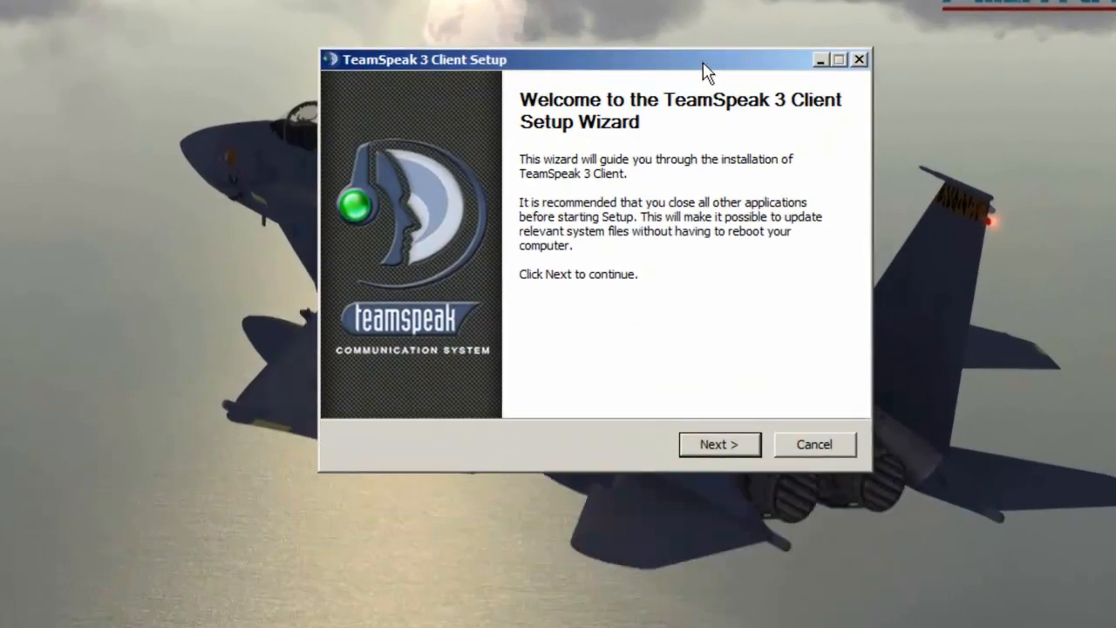
left_click_drag(700, 66, 662, 64)
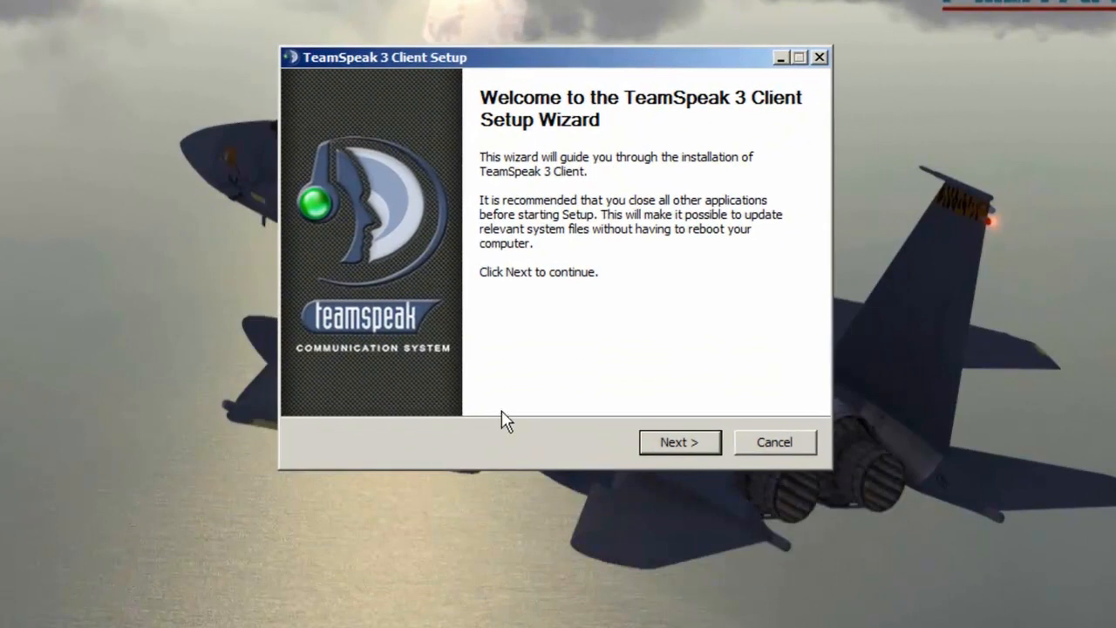
left_click(680, 442)
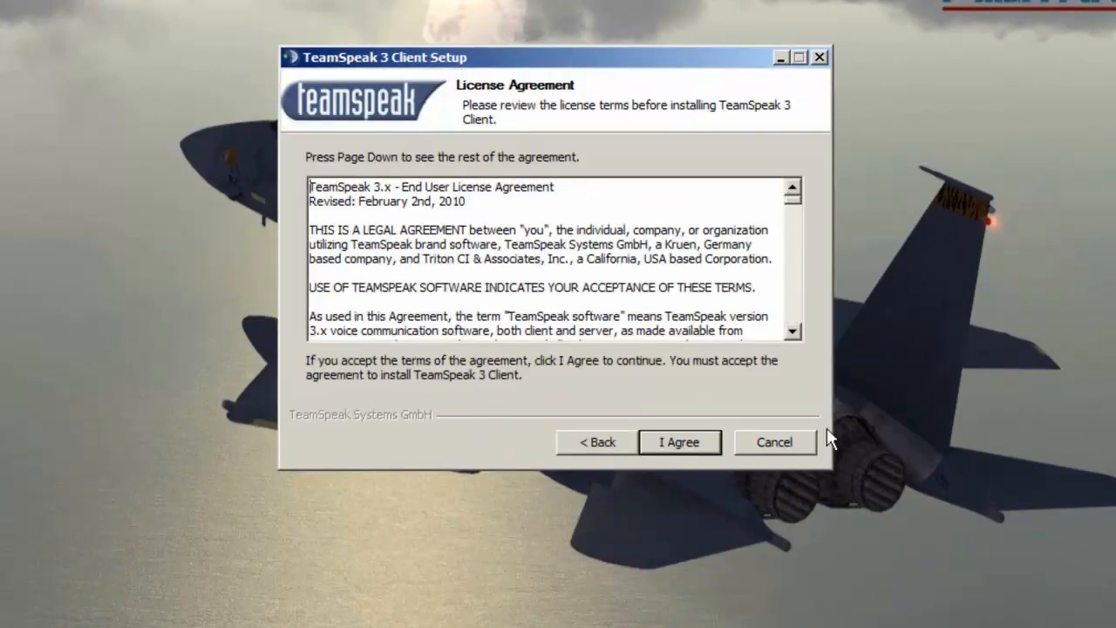
left_click(689, 448)
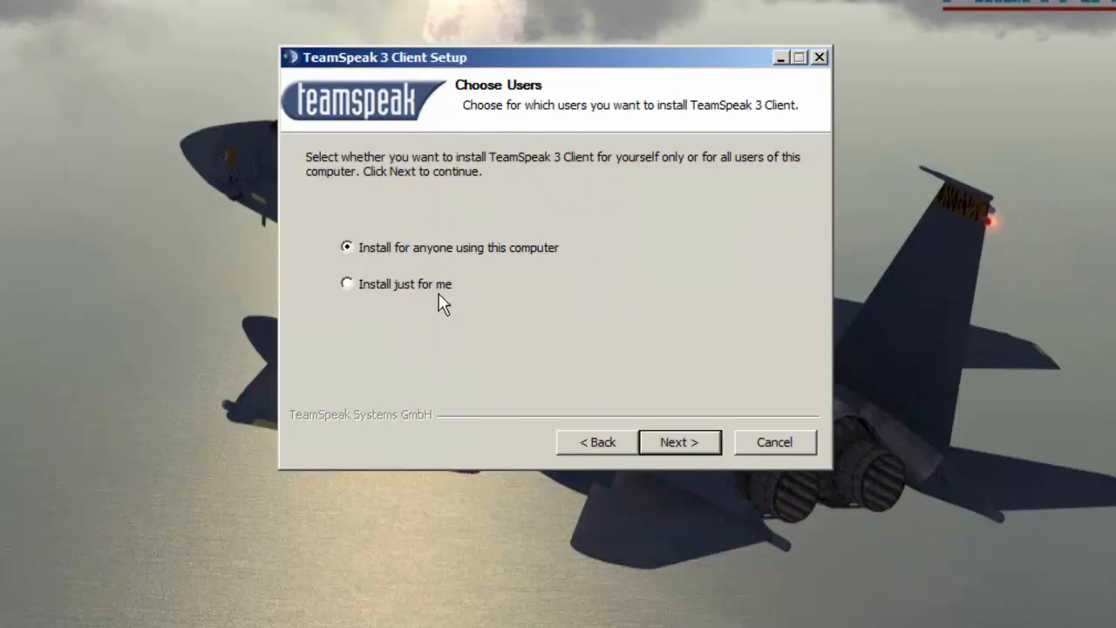
Step: Keep installing for anyone using this computer into C:\Program Files\TeamSpeak 3 Client
left_click(681, 449)
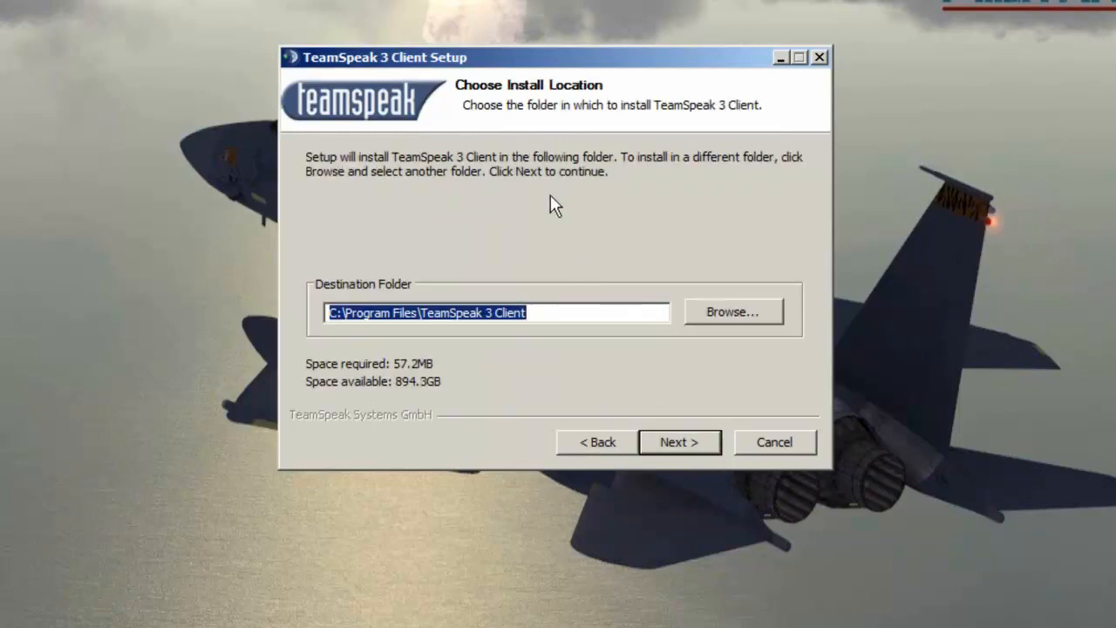
left_click_drag(609, 57, 639, 50)
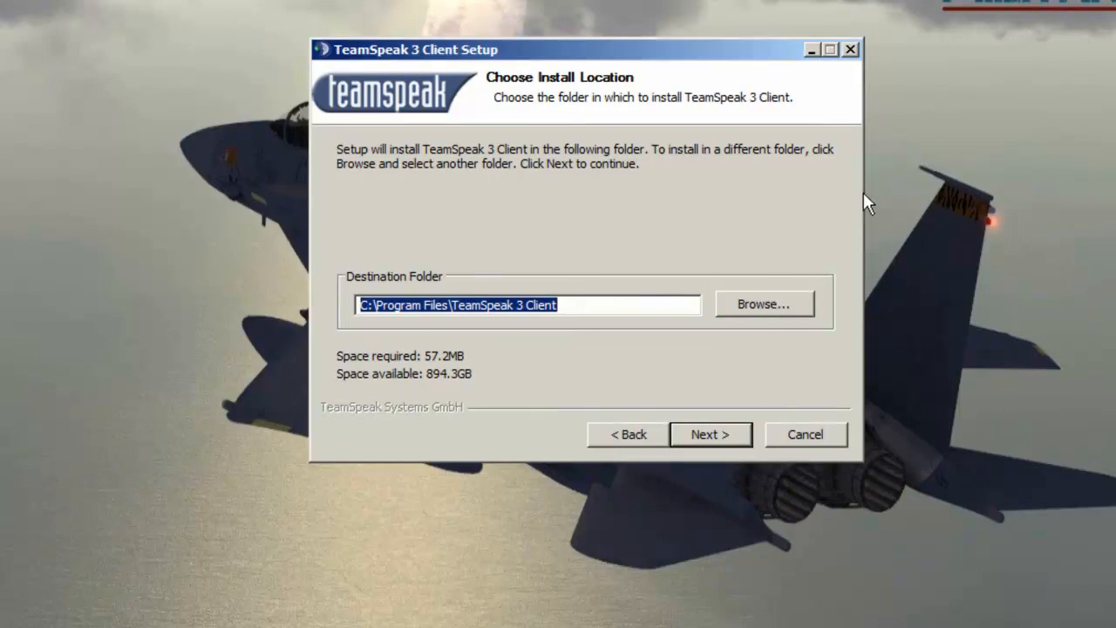
left_click(724, 436)
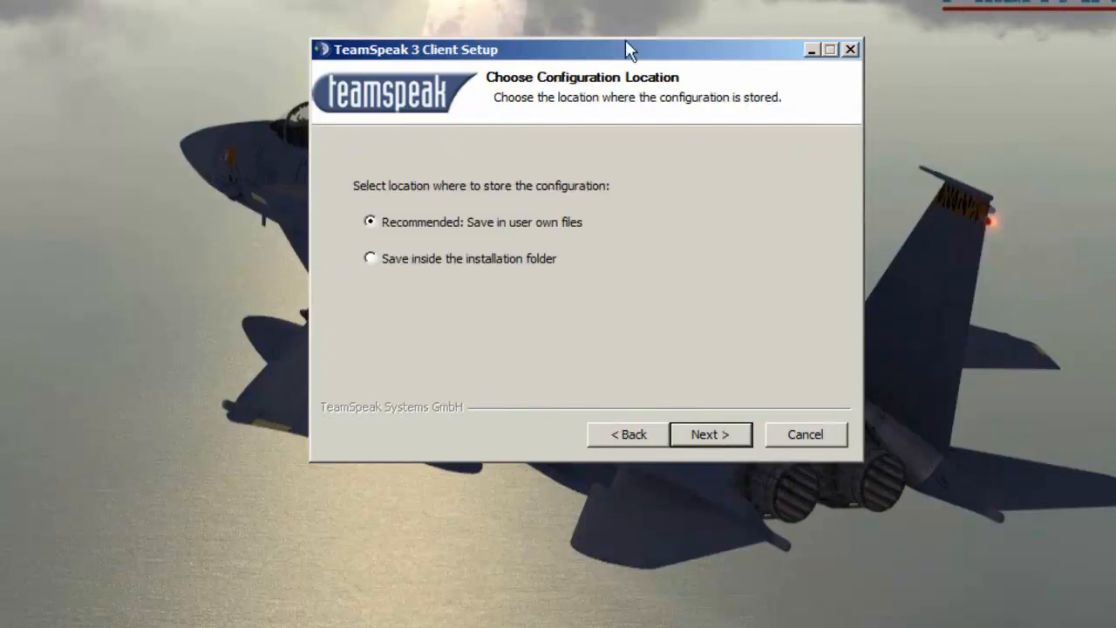
Step: Choose to save the configuration inside the installation folder and confirm the UAC write-protection warning
left_click_drag(615, 42, 622, 51)
left_click(427, 270)
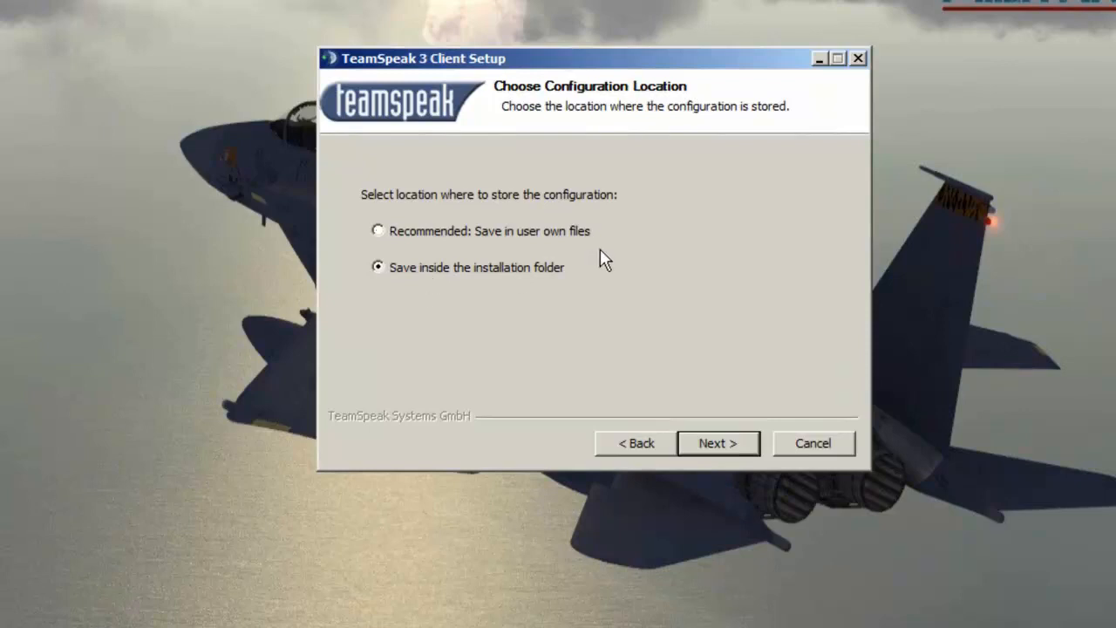
left_click(713, 446)
left_click_drag(614, 293, 612, 254)
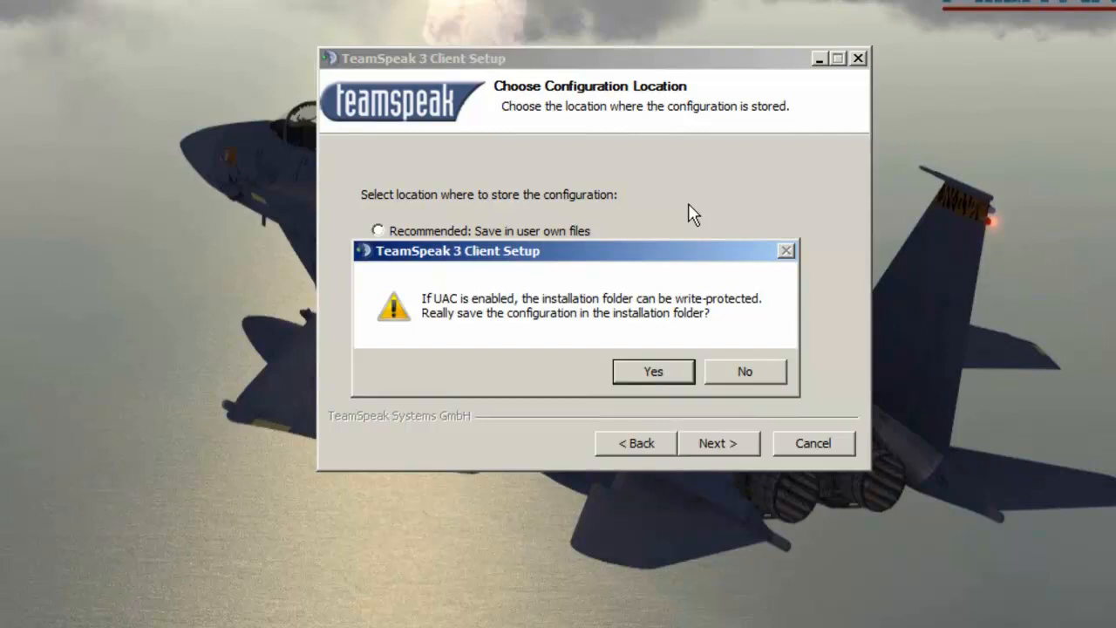
left_click(654, 372)
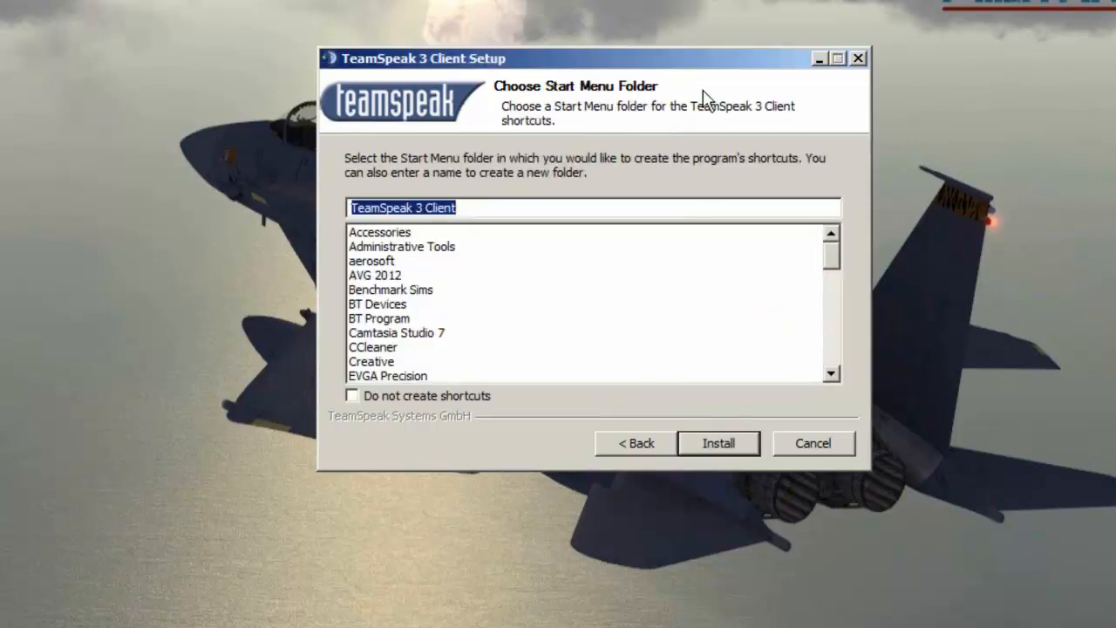
Step: Install using the TeamSpeak 3 Client Start Menu folder and close the completed setup
left_click_drag(682, 61, 671, 57)
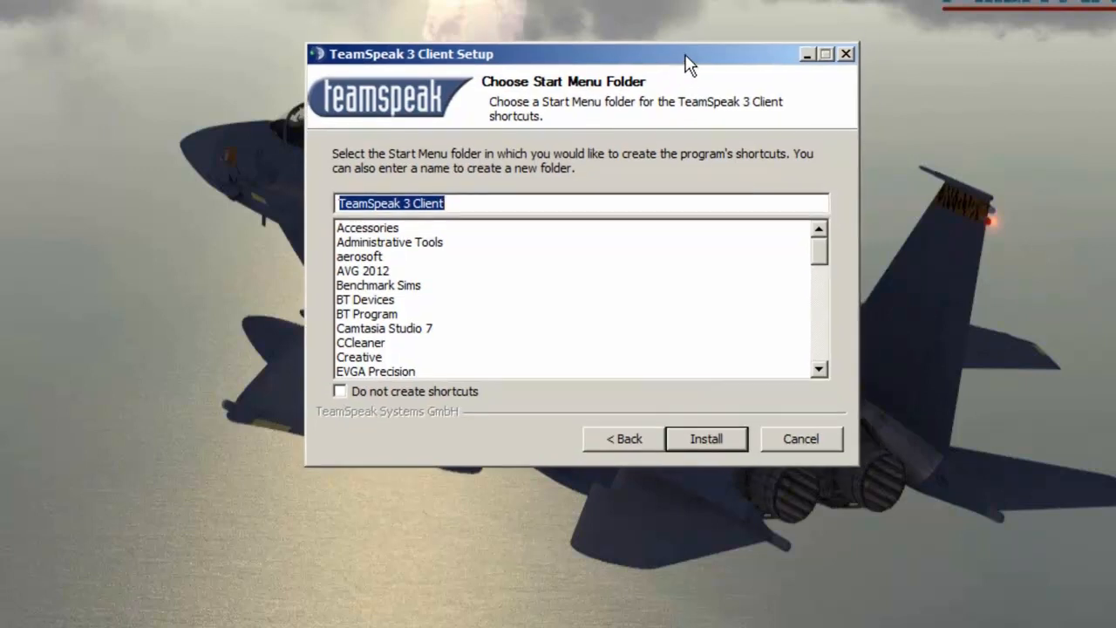
left_click_drag(570, 53, 555, 44)
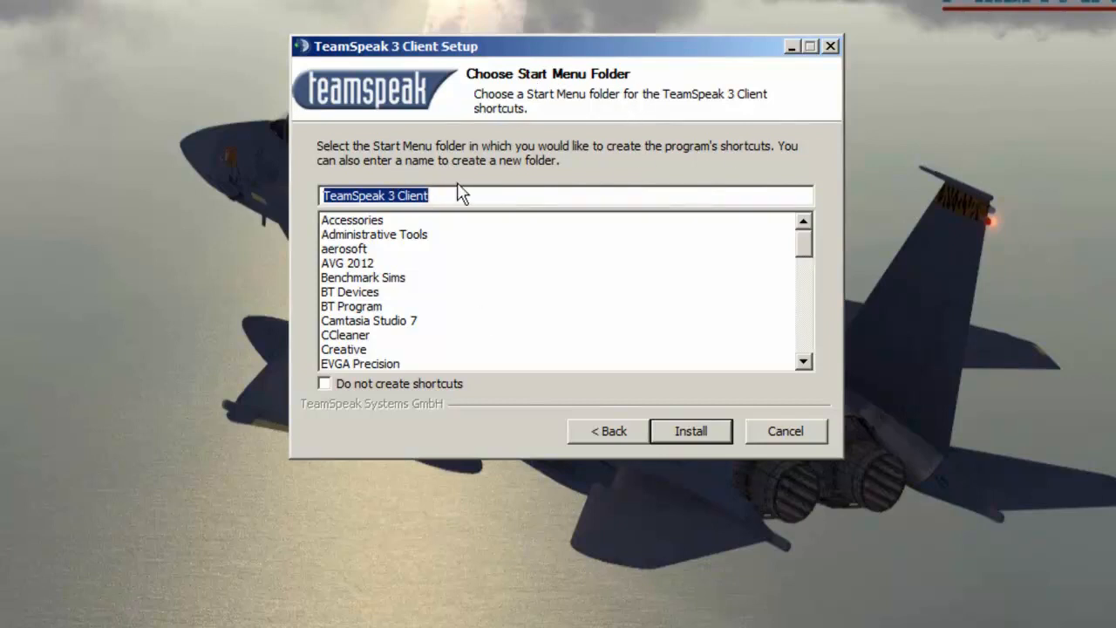
left_click(707, 431)
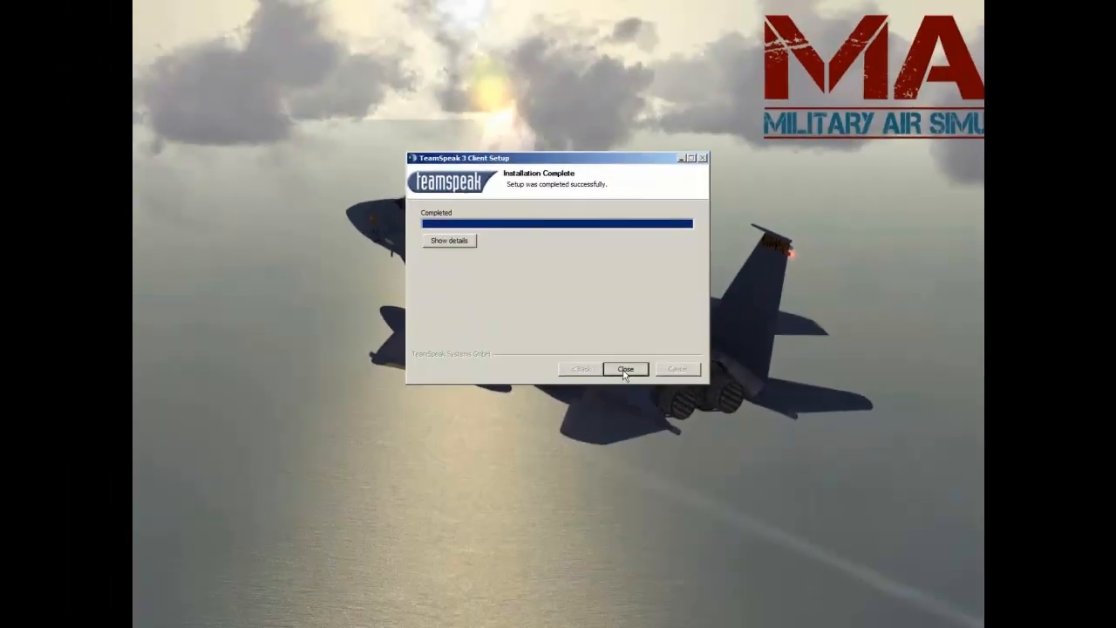
left_click(624, 370)
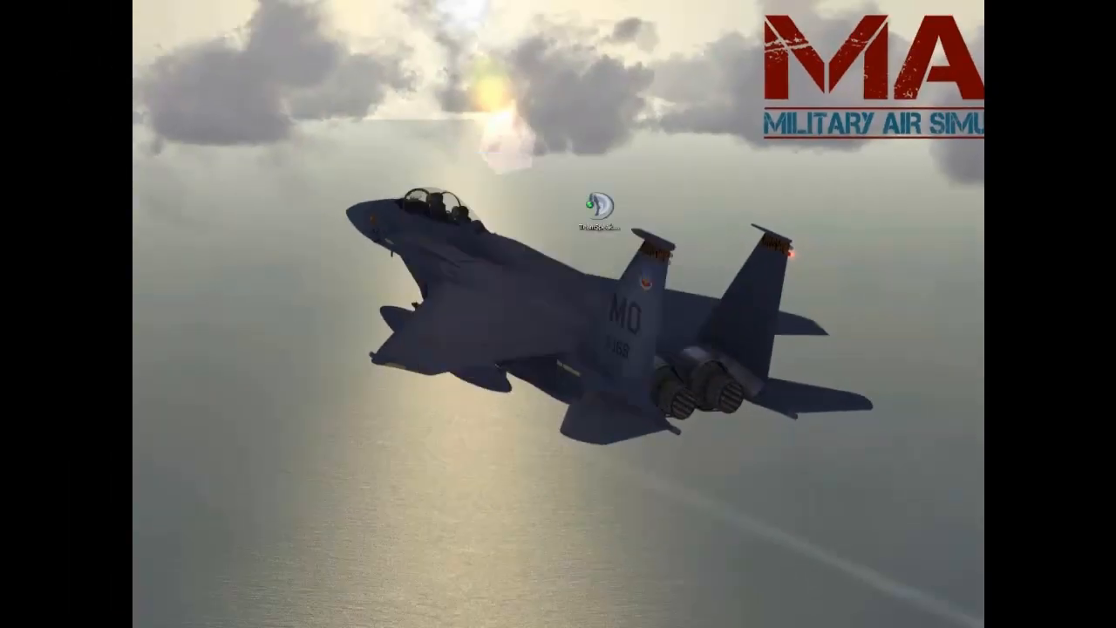
Step: Delete the TeamSpeak3-Client-win64-3.0.5 installer file from the desktop
left_click_drag(136, 393, 543, 211)
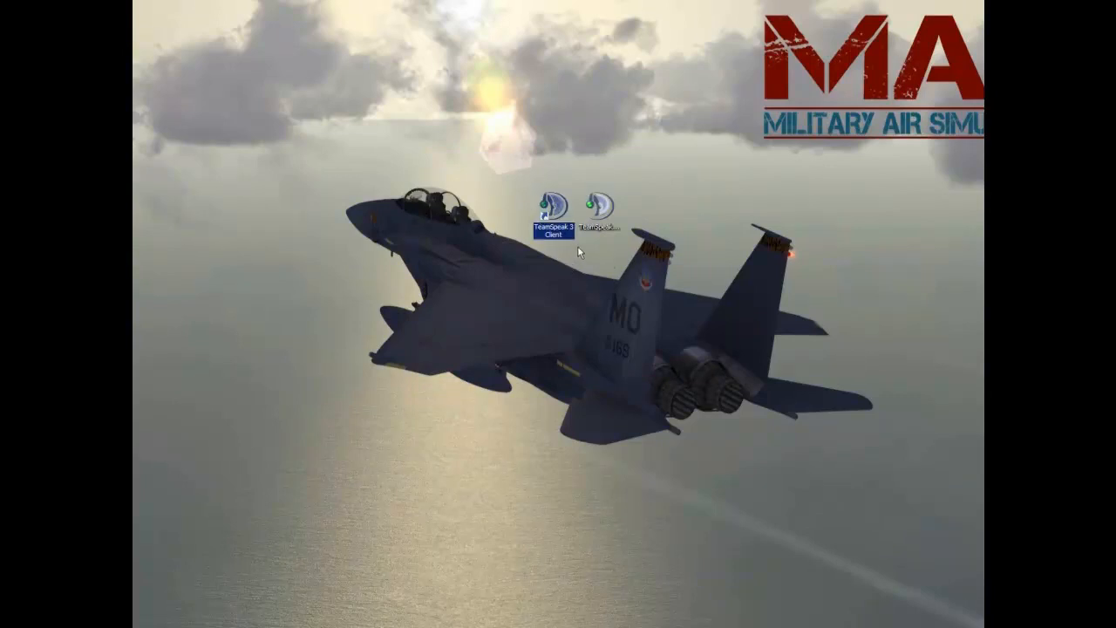
left_click(600, 207)
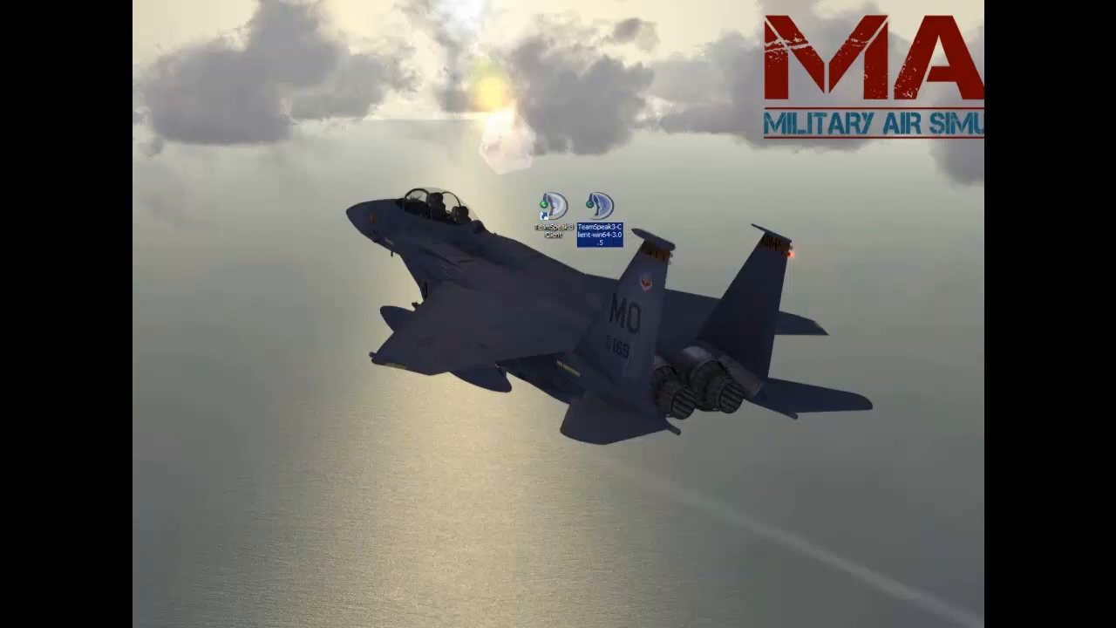
key("Delete")
left_click(553, 209)
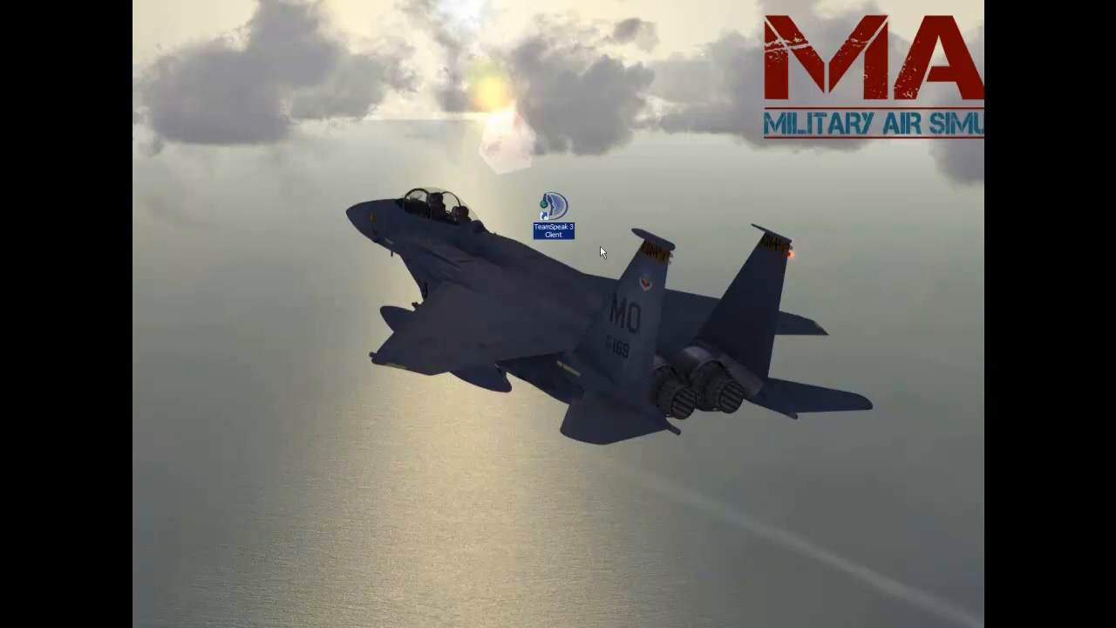
Step: Launch TeamSpeak 3 Client from its desktop shortcut and reposition its window
left_click(593, 221)
double_click(550, 206)
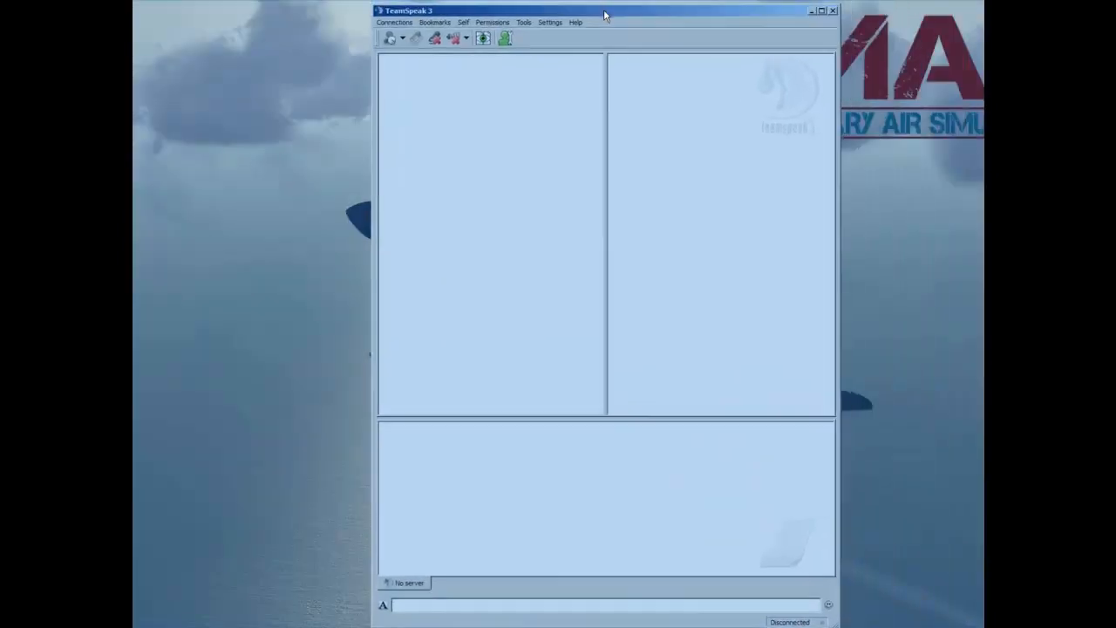
left_click_drag(604, 9, 567, 6)
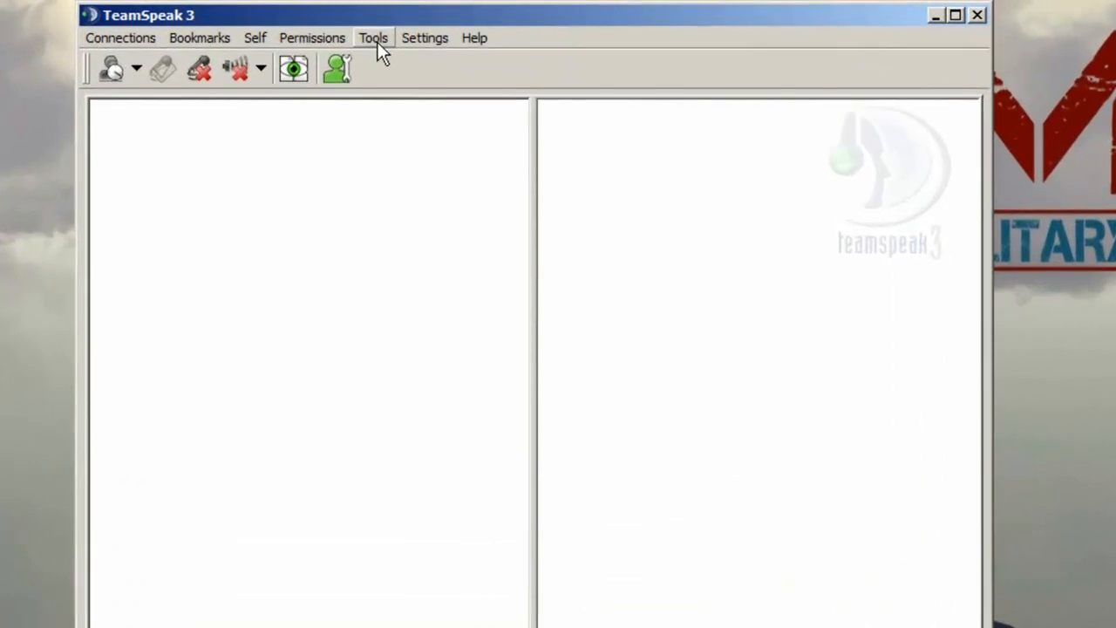
Step: Open the Options dialog's Capture page and select Microphone FP (Creative SB X-Fi) as the capture device
left_click(483, 21)
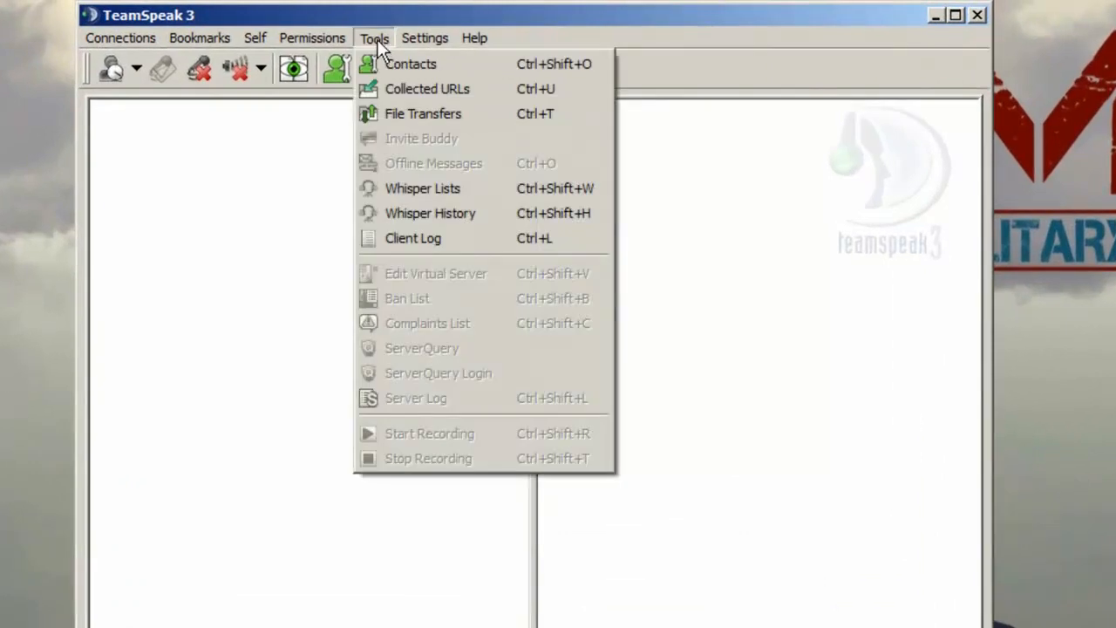
mouse_move(418, 39)
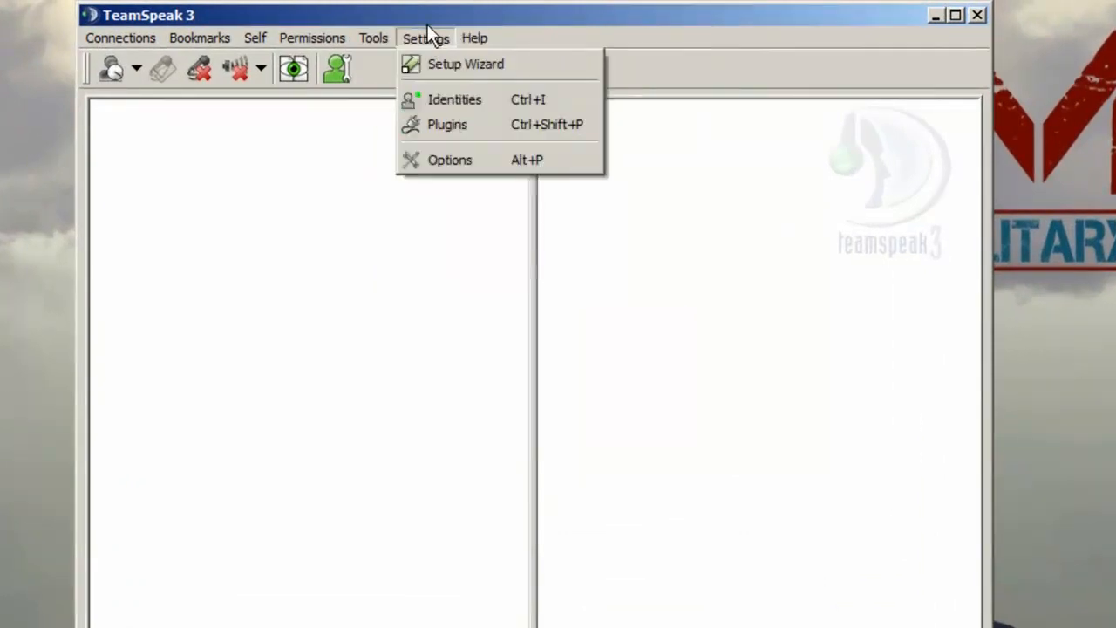
left_click(439, 162)
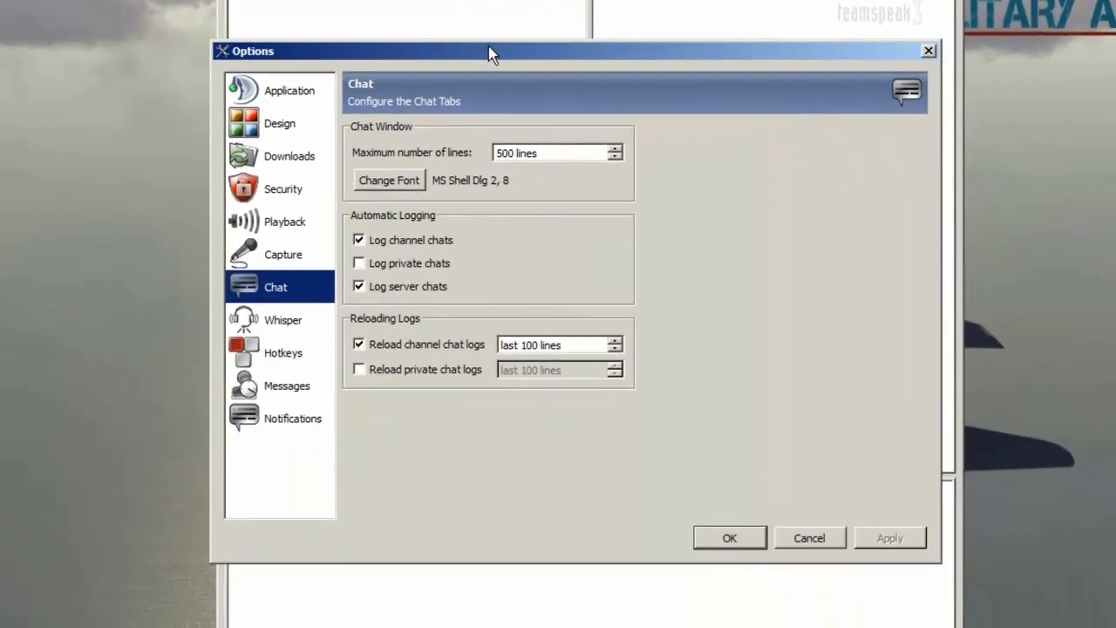
left_click_drag(489, 46, 505, 48)
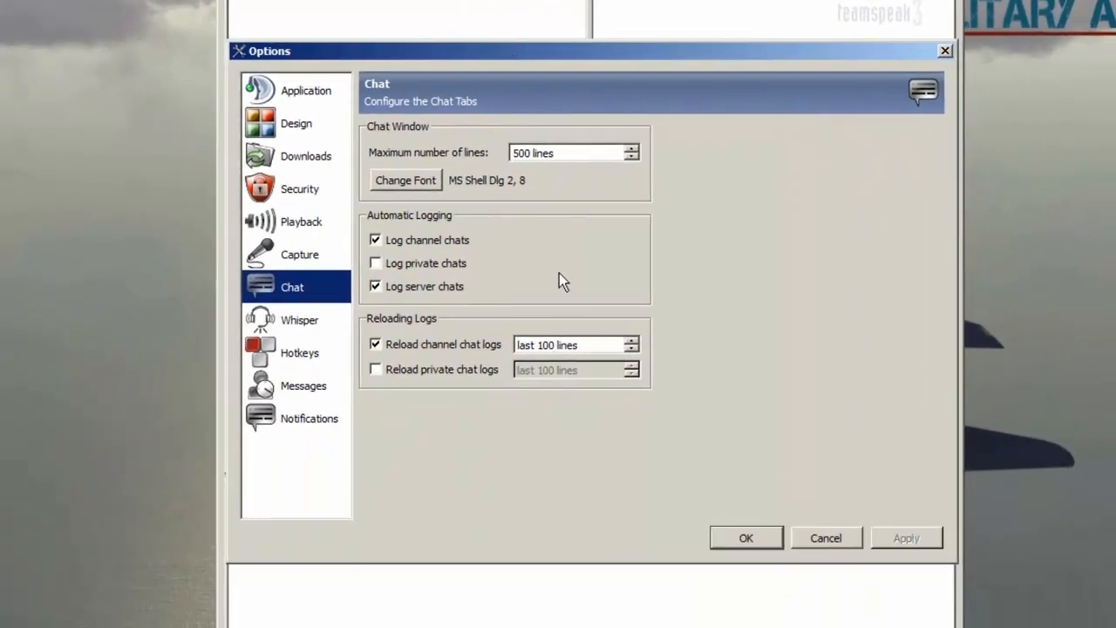
left_click(288, 260)
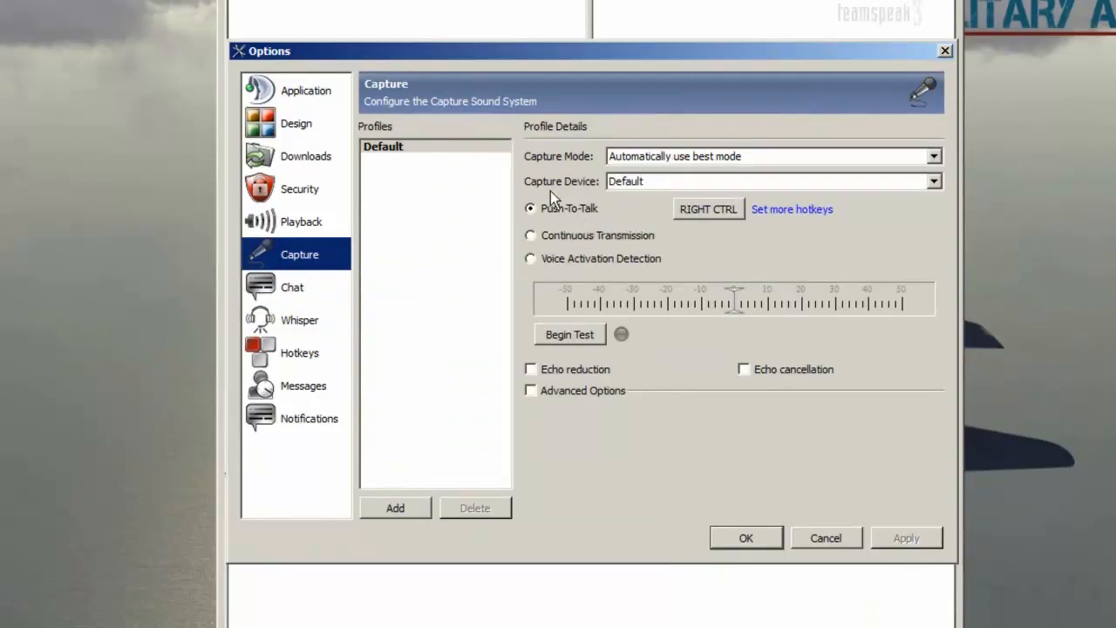
left_click(653, 185)
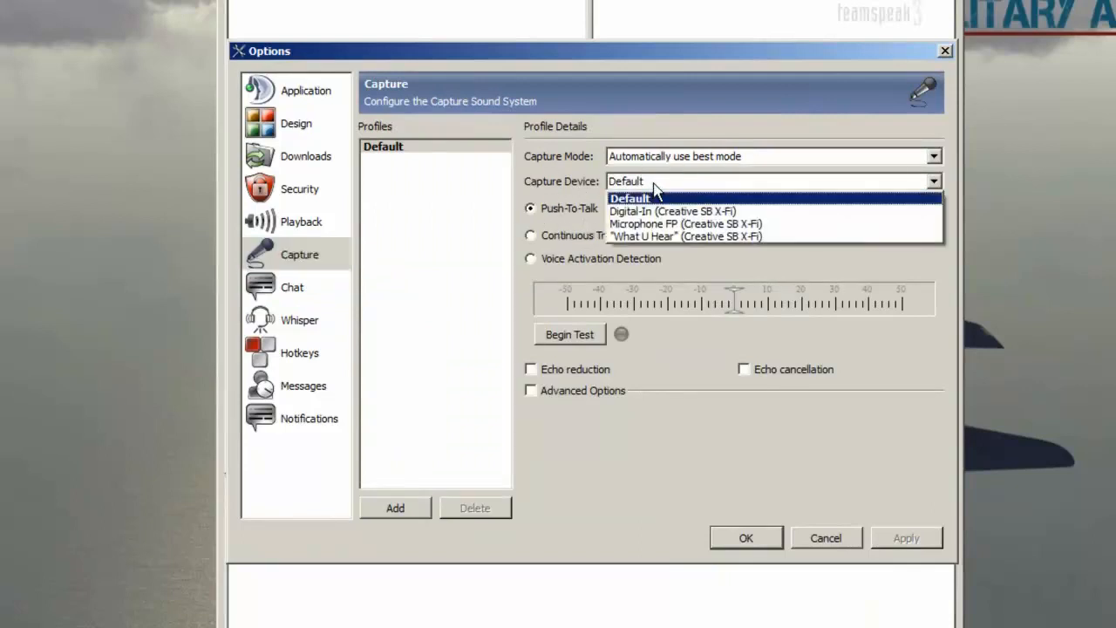
left_click(773, 225)
Step: Switch the capture mode to Direct Sound and back to Automatically use best mode, reselecting Microphone FP as capture device
left_click(660, 158)
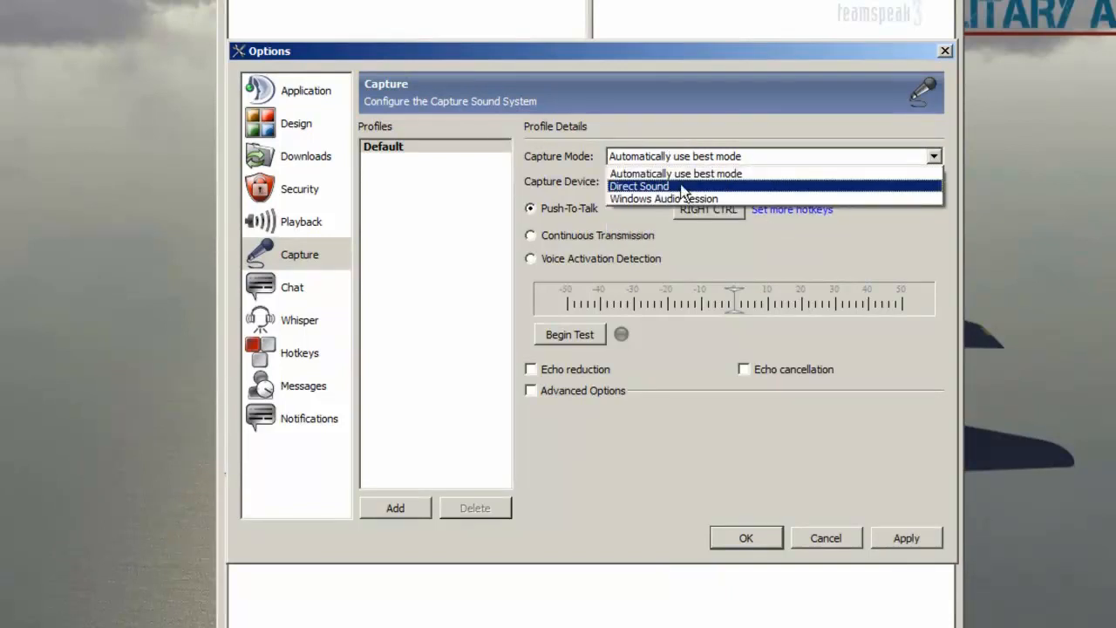
left_click(670, 188)
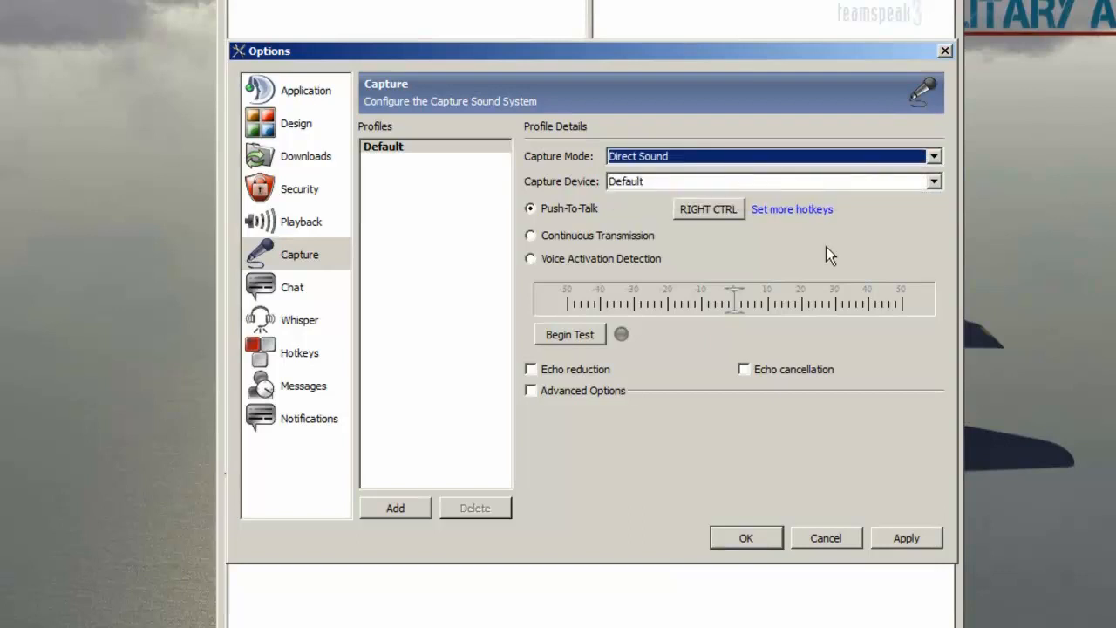
left_click(663, 180)
left_click(651, 219)
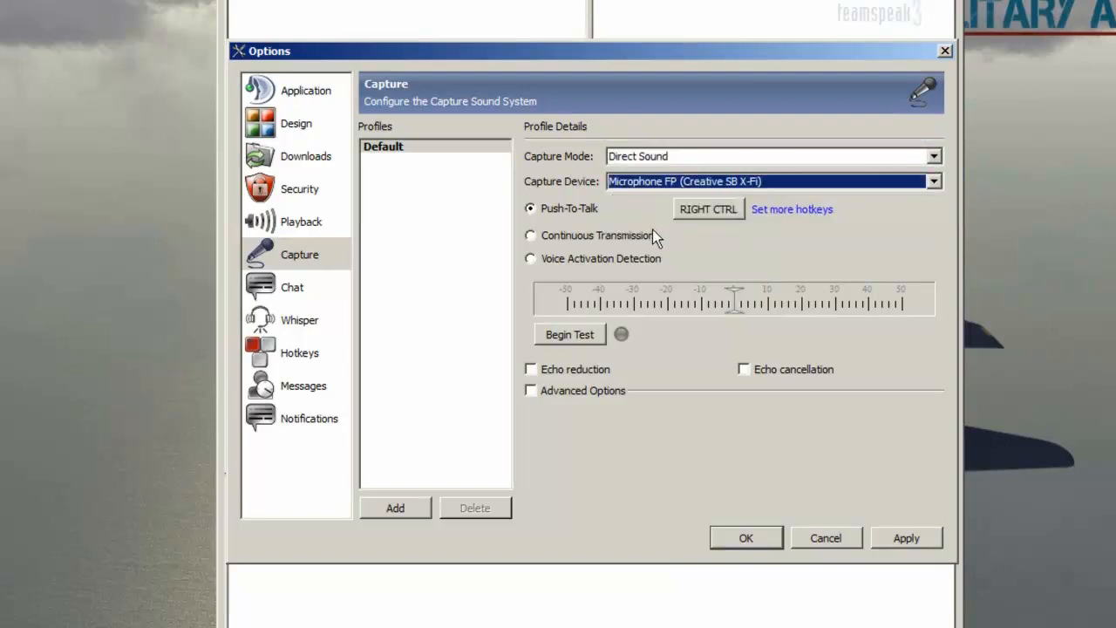
left_click(646, 157)
left_click(654, 172)
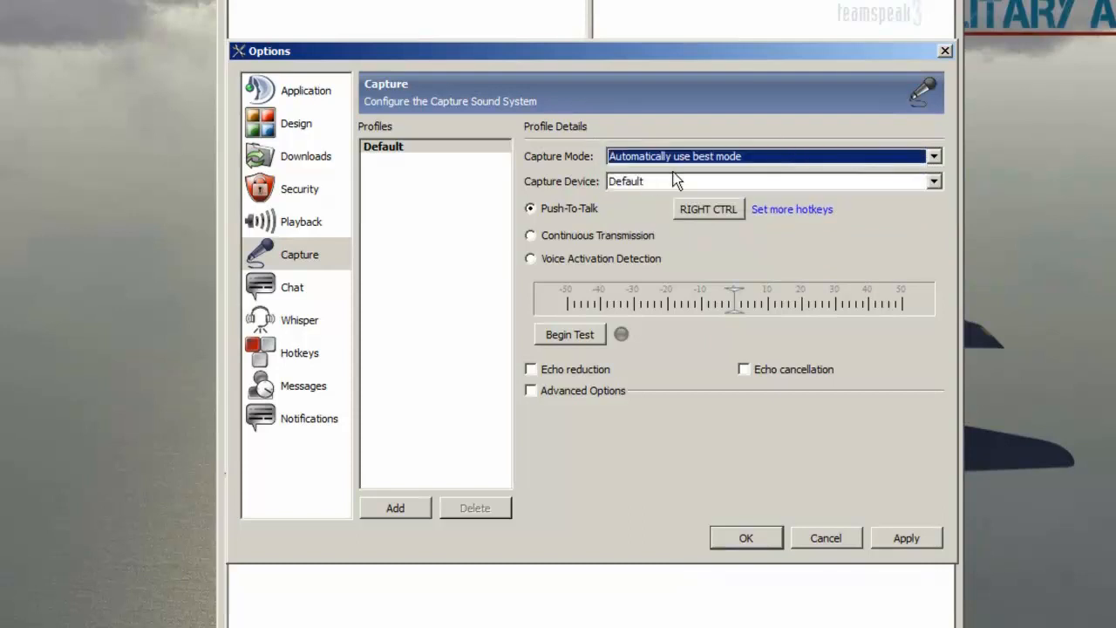
left_click(776, 181)
left_click(688, 225)
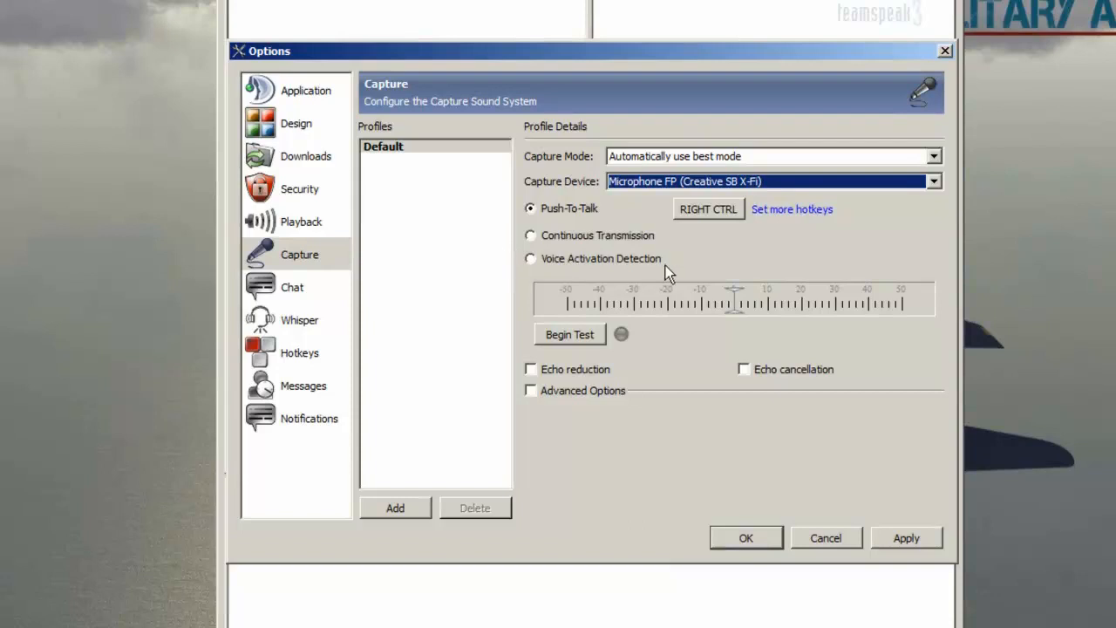
Step: Set the push-to-talk hotkey to Right Ctrl and apply the changed Capture settings
mouse_move(665, 265)
left_click(729, 212)
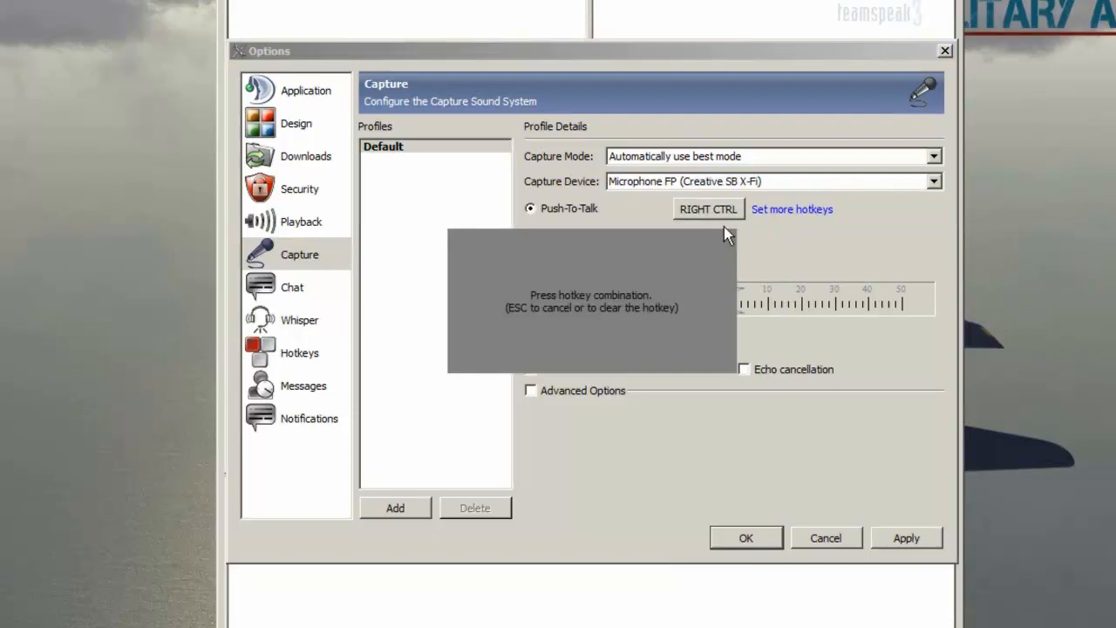
key("ctrl")
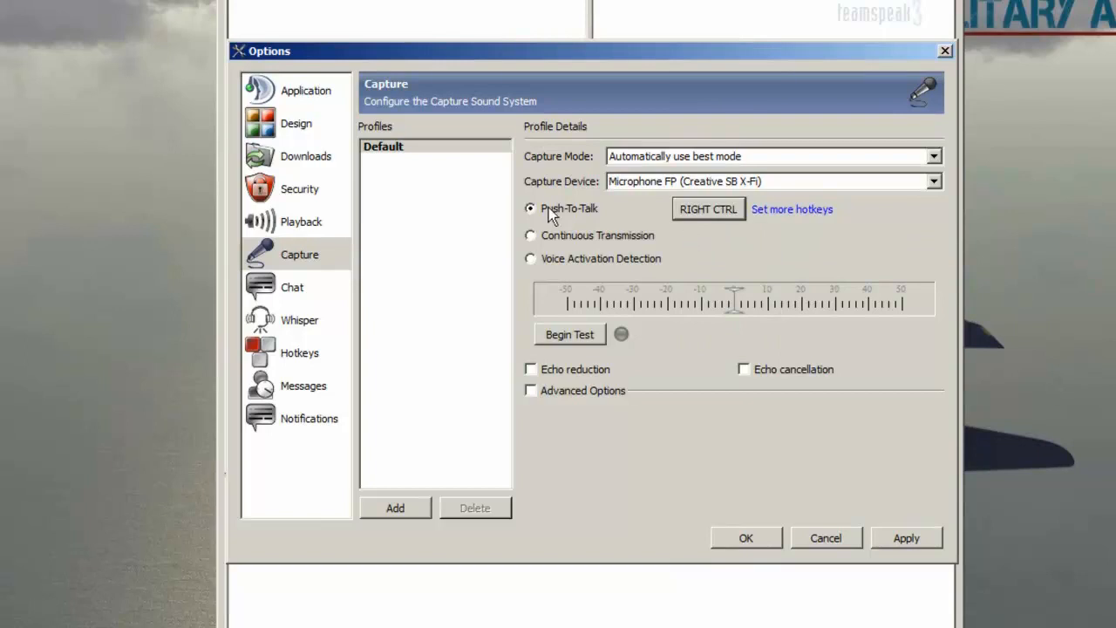
mouse_move(684, 58)
left_mouse_down()
mouse_move(686, 18)
mouse_move(685, 67)
left_mouse_up()
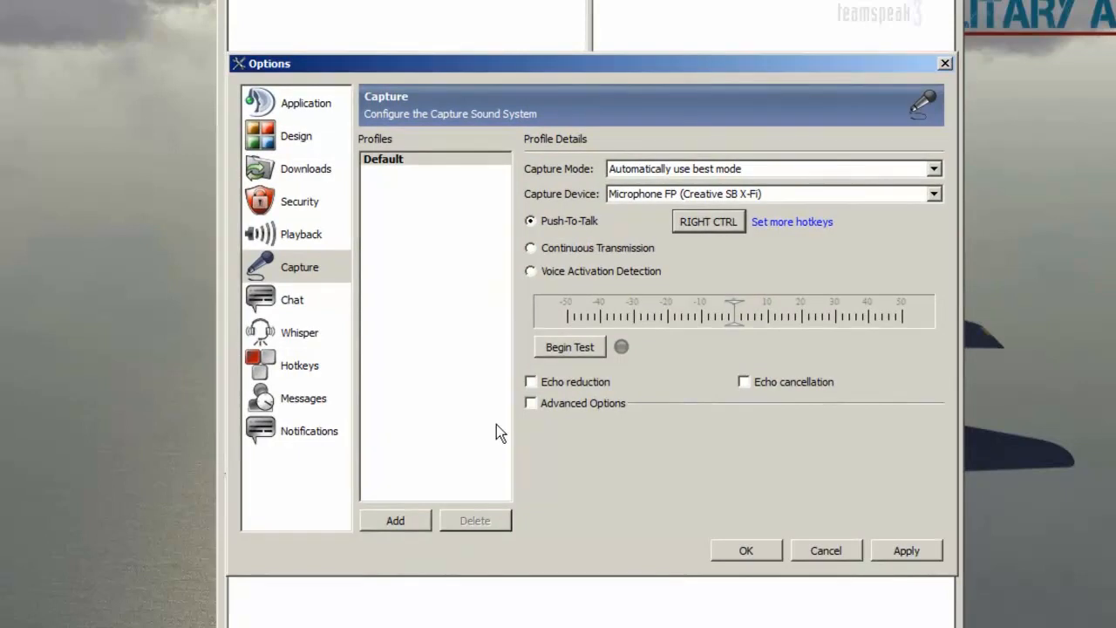
left_click(297, 237)
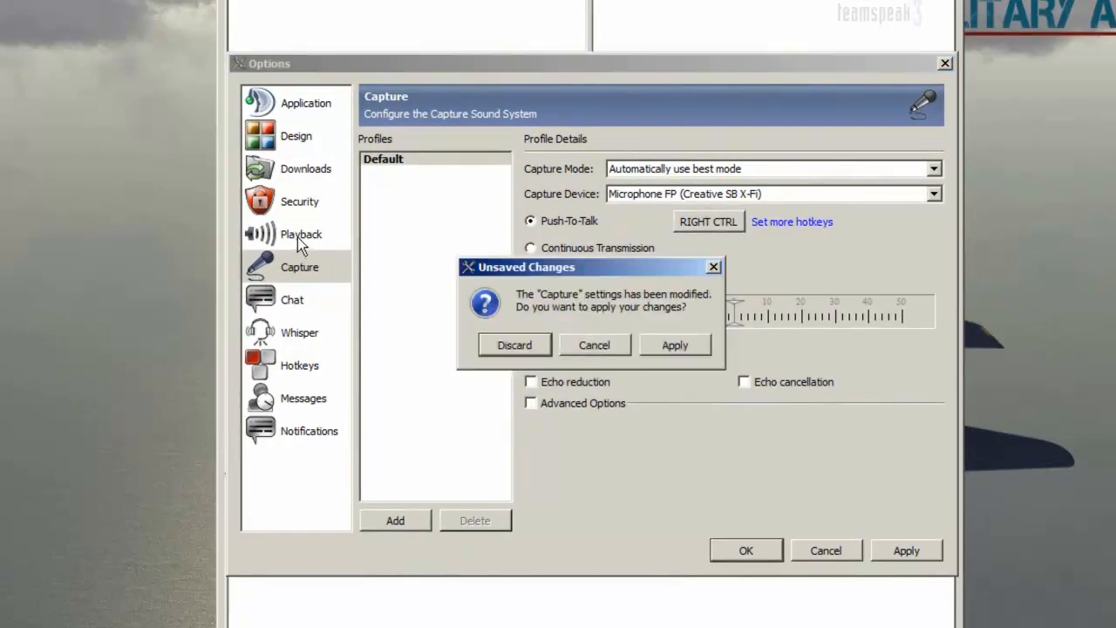
left_click(673, 346)
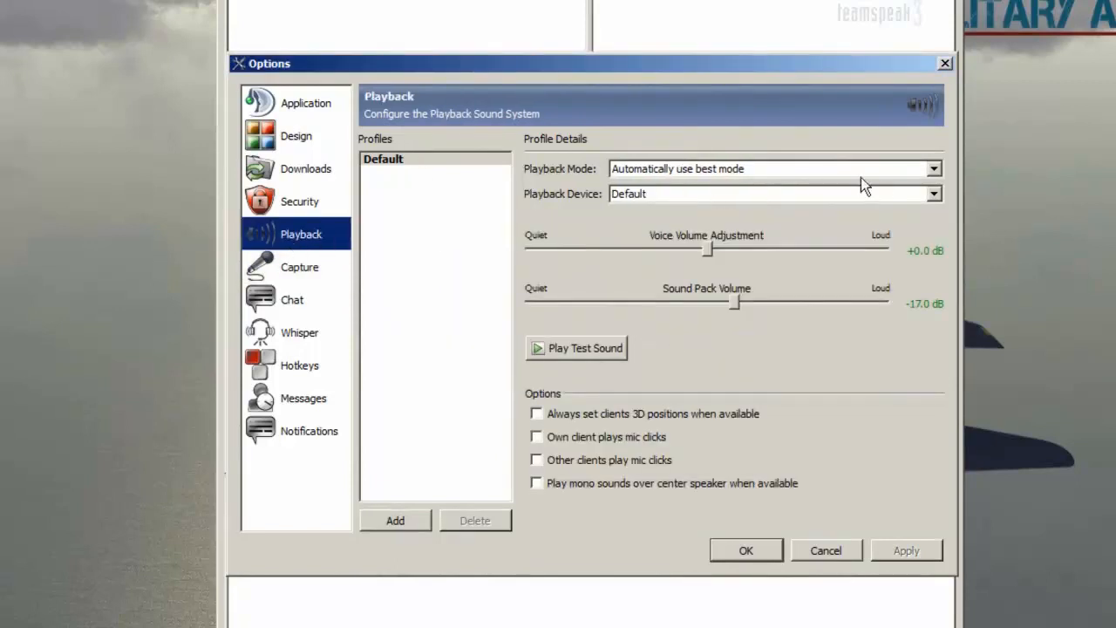
Step: Select Speakers (Creative SB X-Fi) as the playback device, apply, and close the Options dialog
left_click(649, 199)
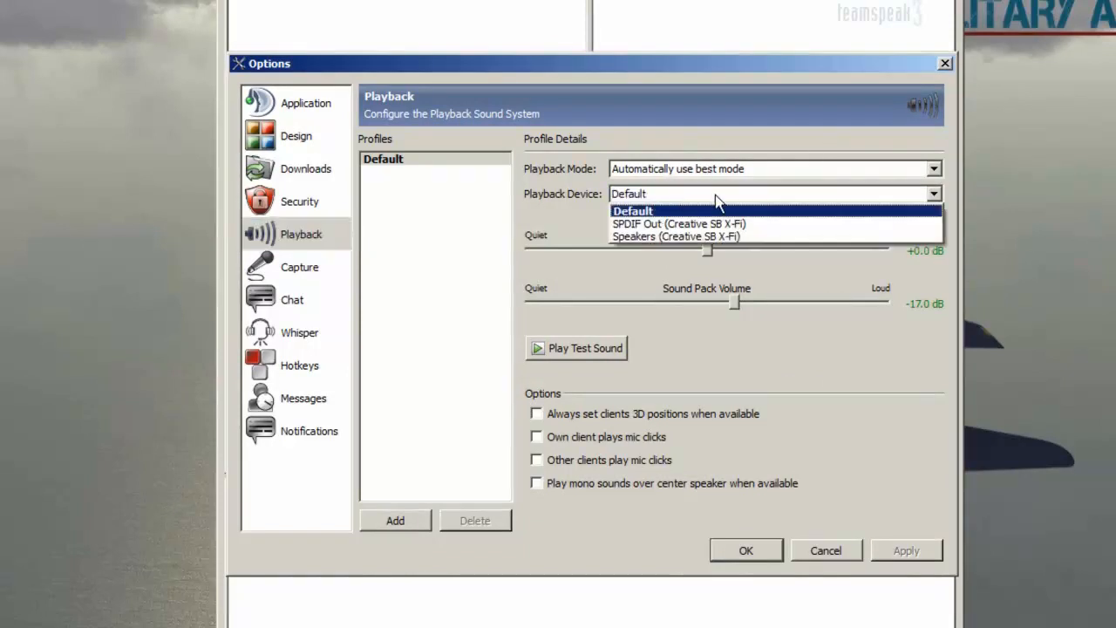
left_click(746, 237)
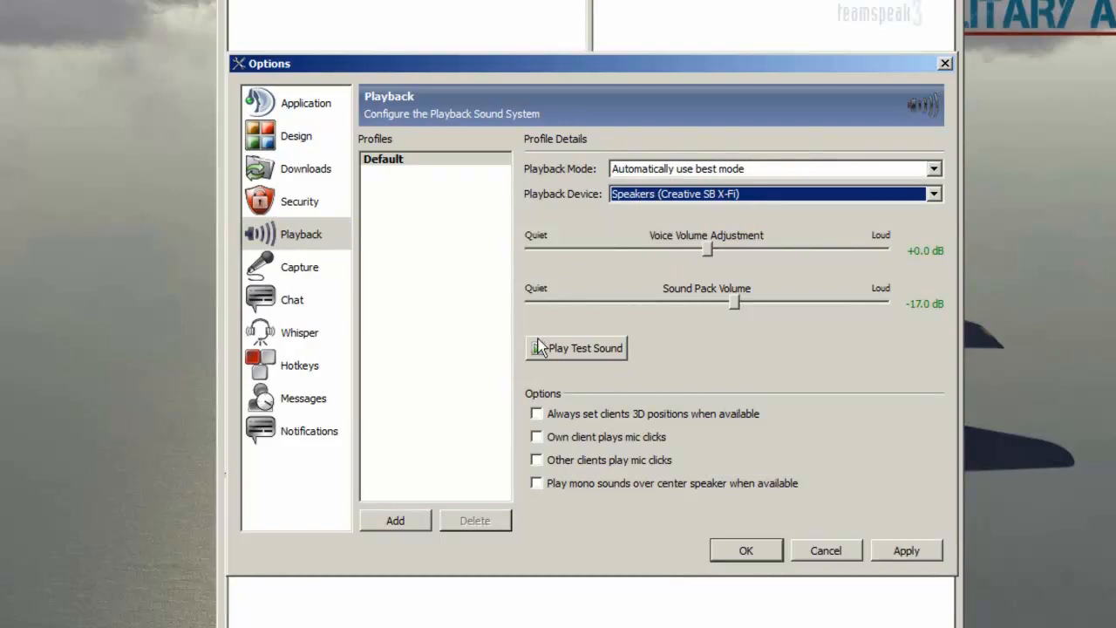
left_click(924, 550)
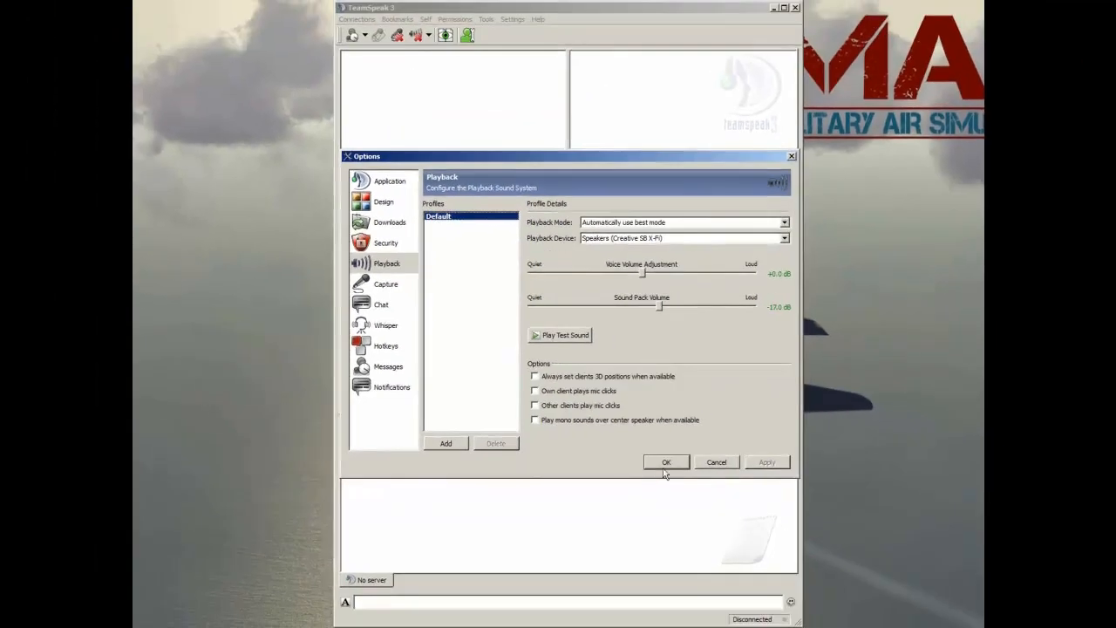
left_click(665, 464)
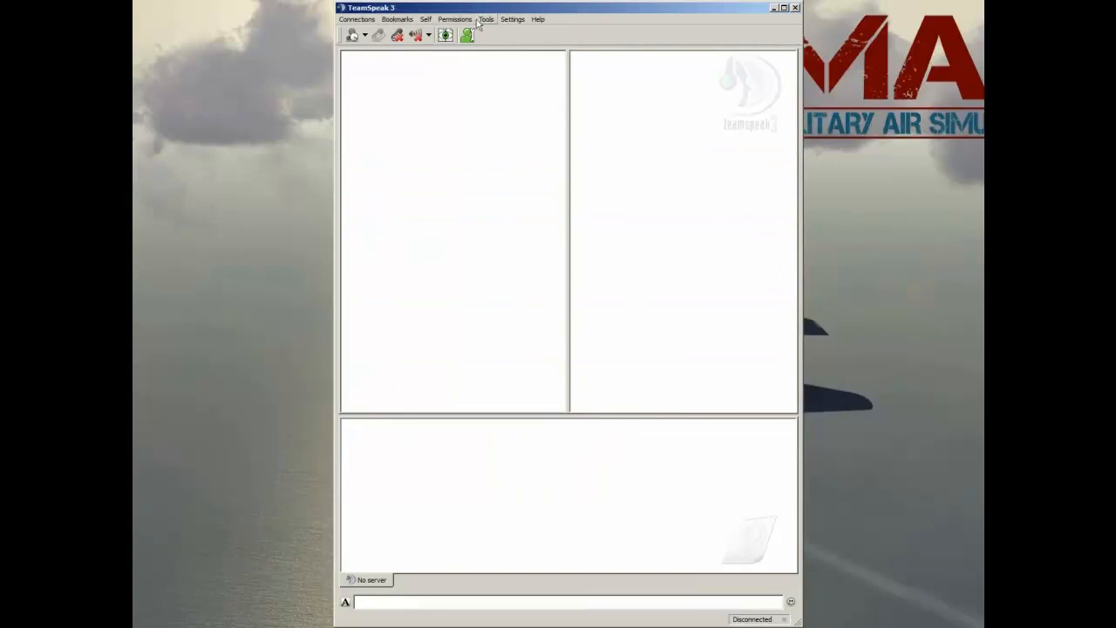
Step: Open the bookmark manager and add a new bookmark entry
left_click(513, 21)
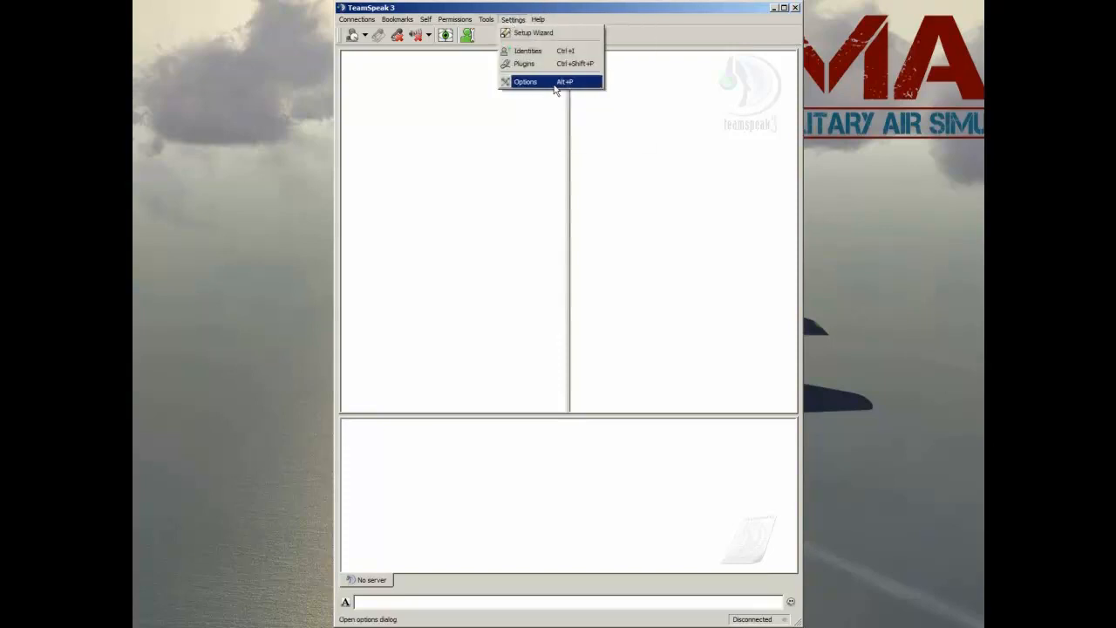
left_click(573, 201)
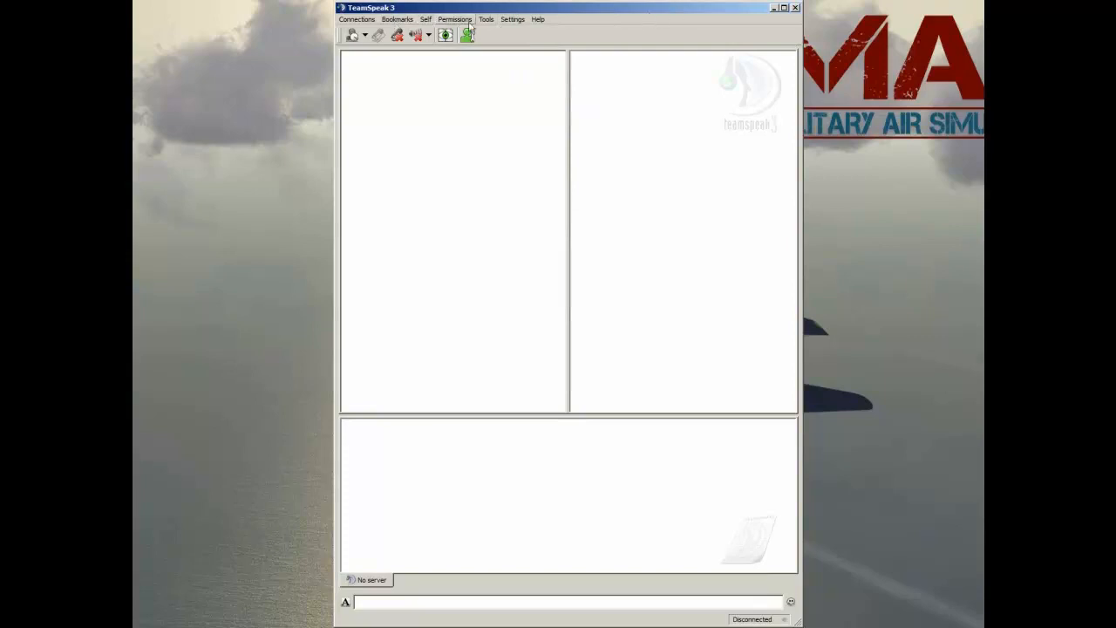
left_click(358, 20)
mouse_move(397, 19)
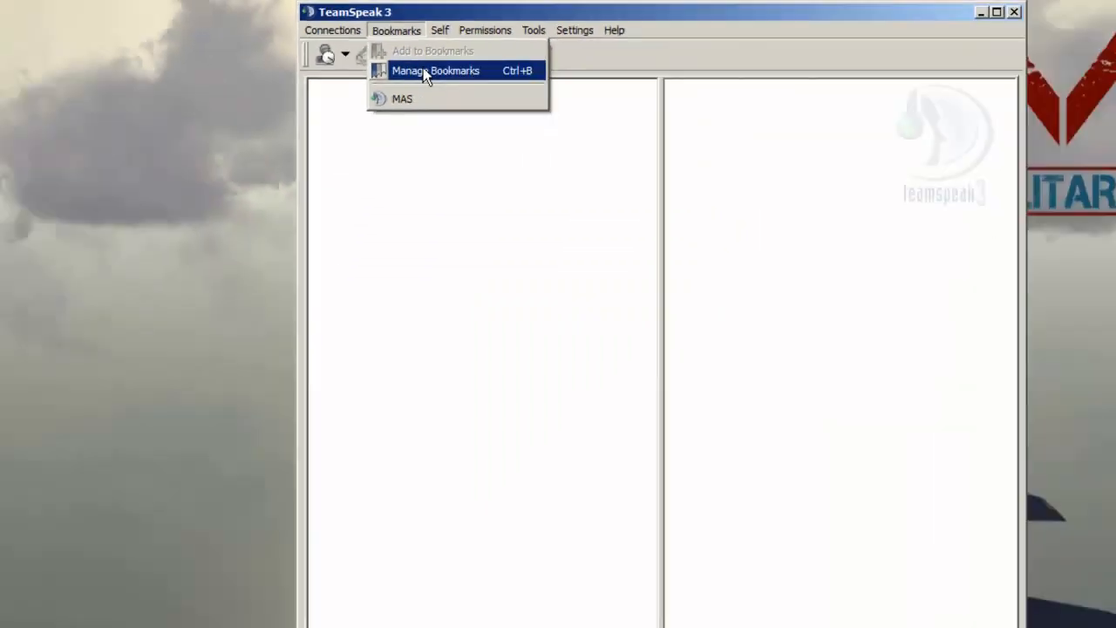
left_click(462, 184)
left_click_drag(236, 163, 519, 176)
left_click(533, 226)
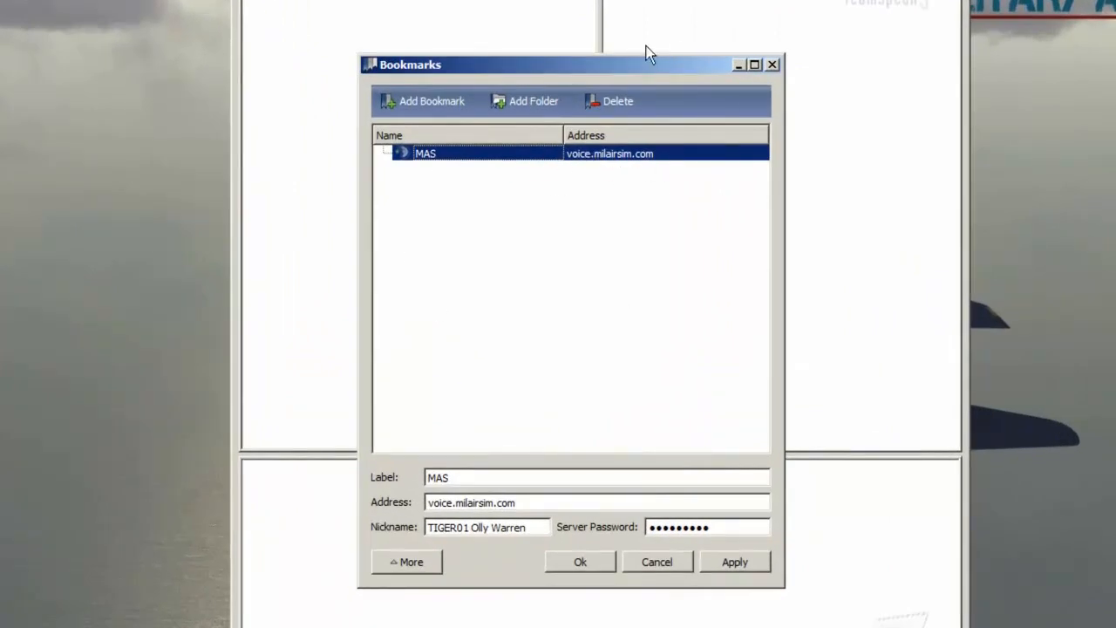
left_click_drag(641, 64, 655, 47)
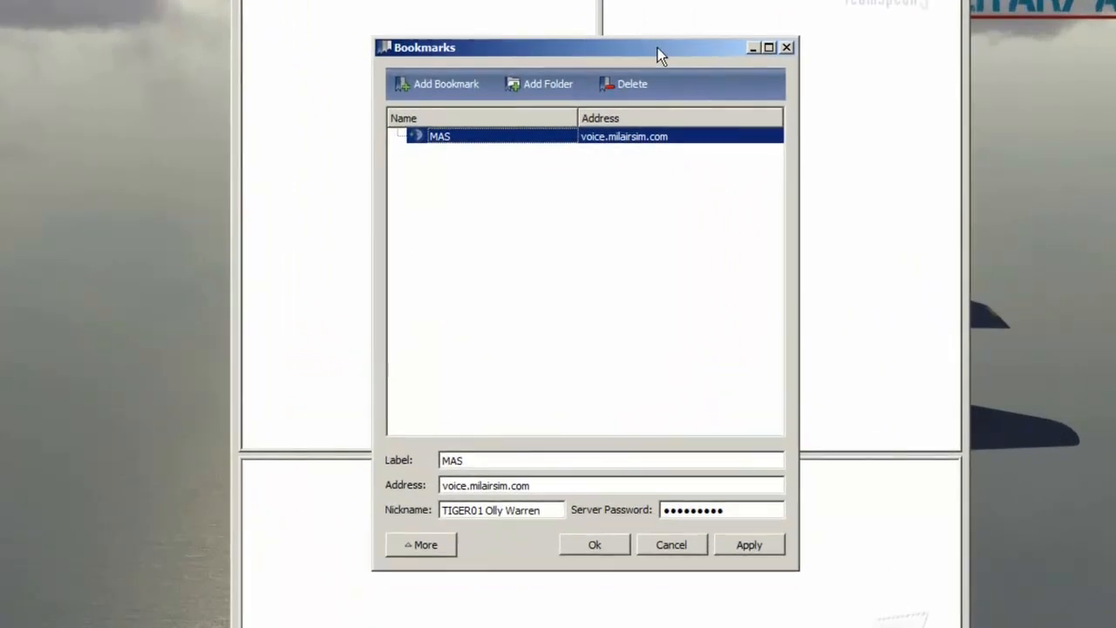
left_click(445, 88)
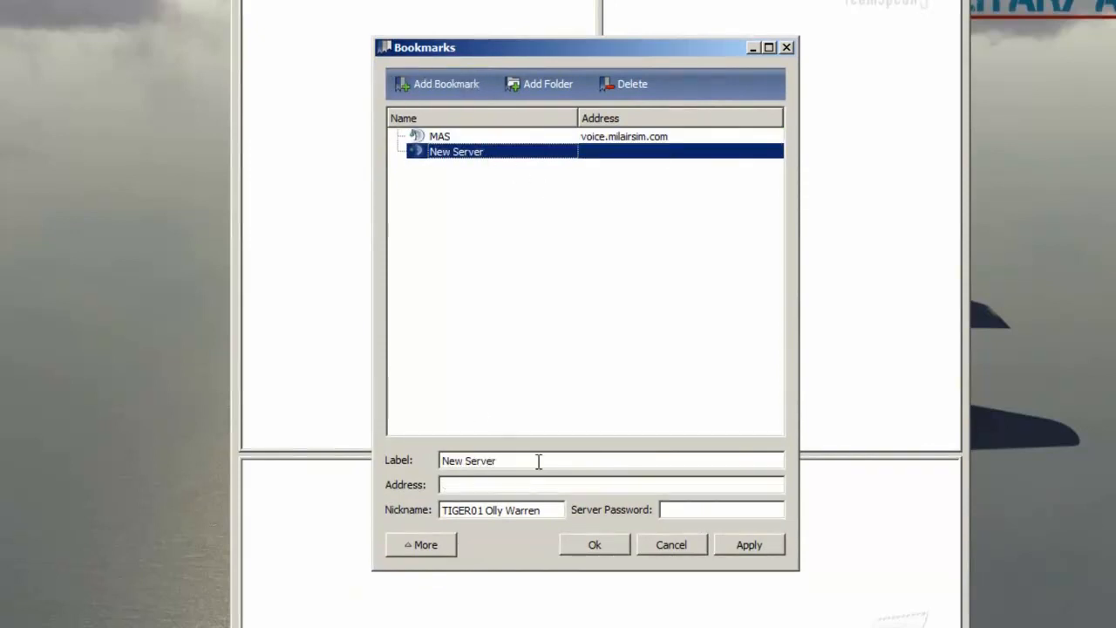
Step: Label the new bookmark MilAirSim and set its address to voice.milairsim.com
left_click_drag(538, 461, 338, 448)
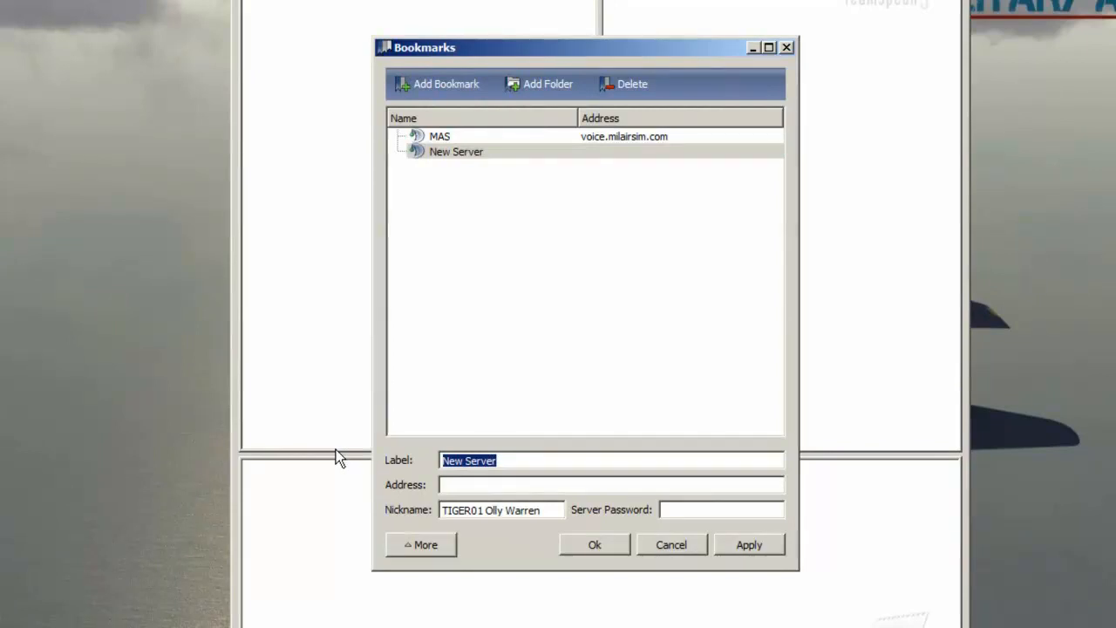
type("MAS")
key("BackSpace")
key("BackSpace")
type("ilAirSim")
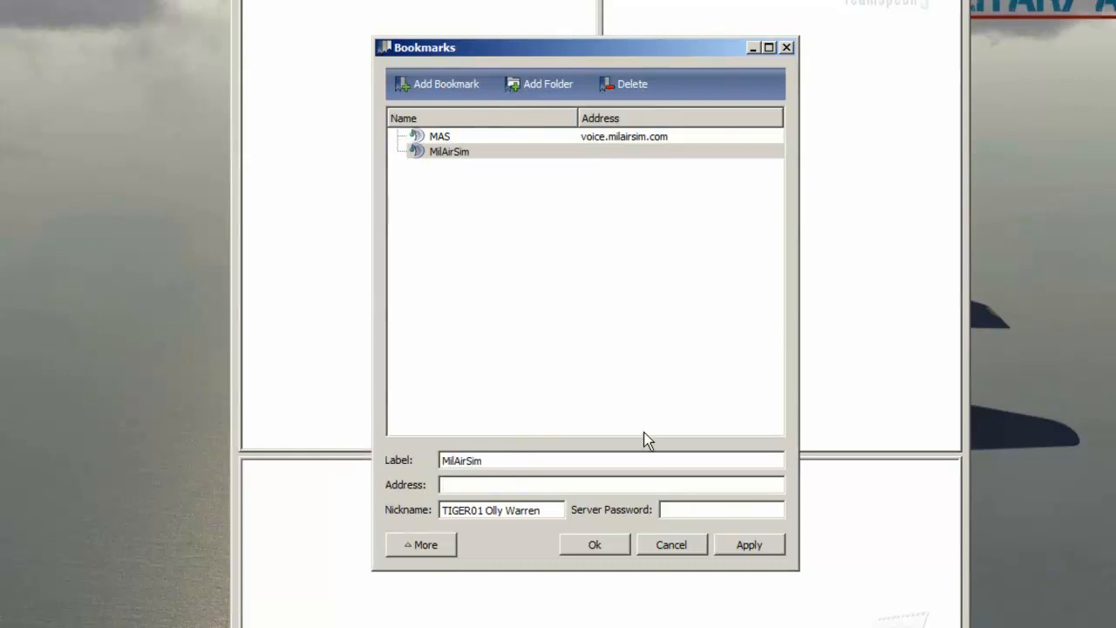
type("voice.milairsim.com")
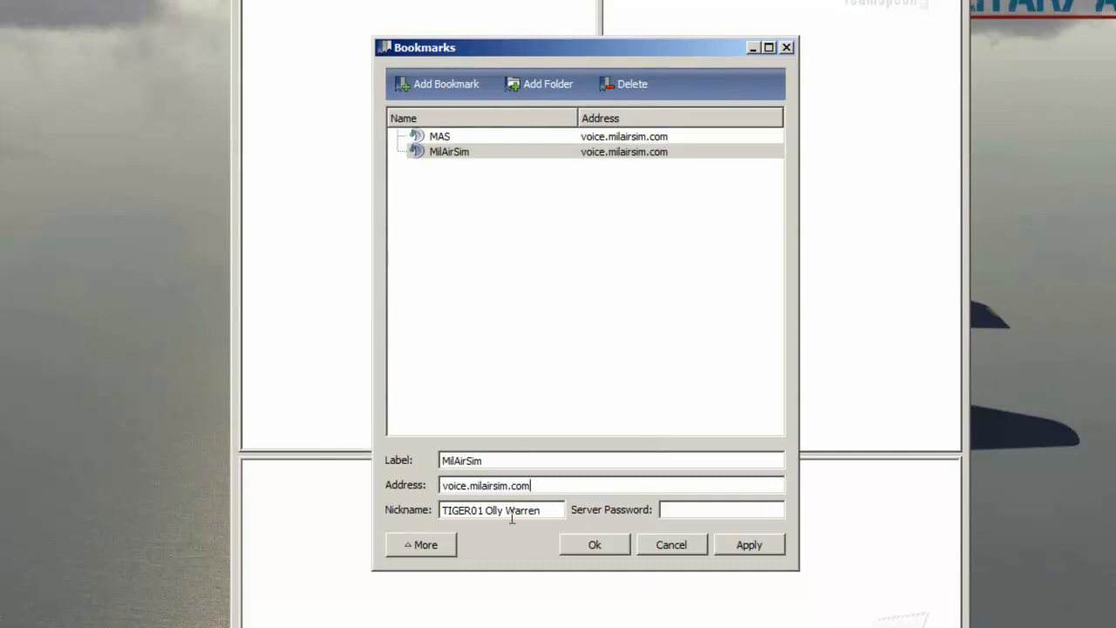
Step: Enter the server password for the MilAirSim bookmark
left_click(679, 514)
type("*******")
Step: Highlight the callsign and name parts of the bookmark's nickname field
left_click_drag(542, 510, 401, 513)
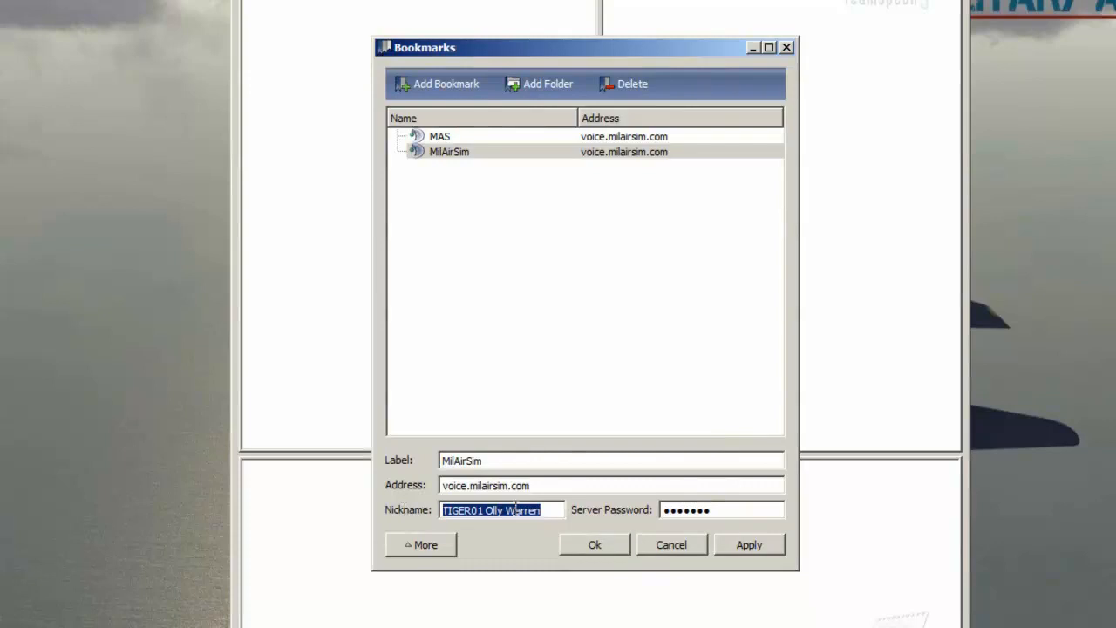
left_click(555, 510)
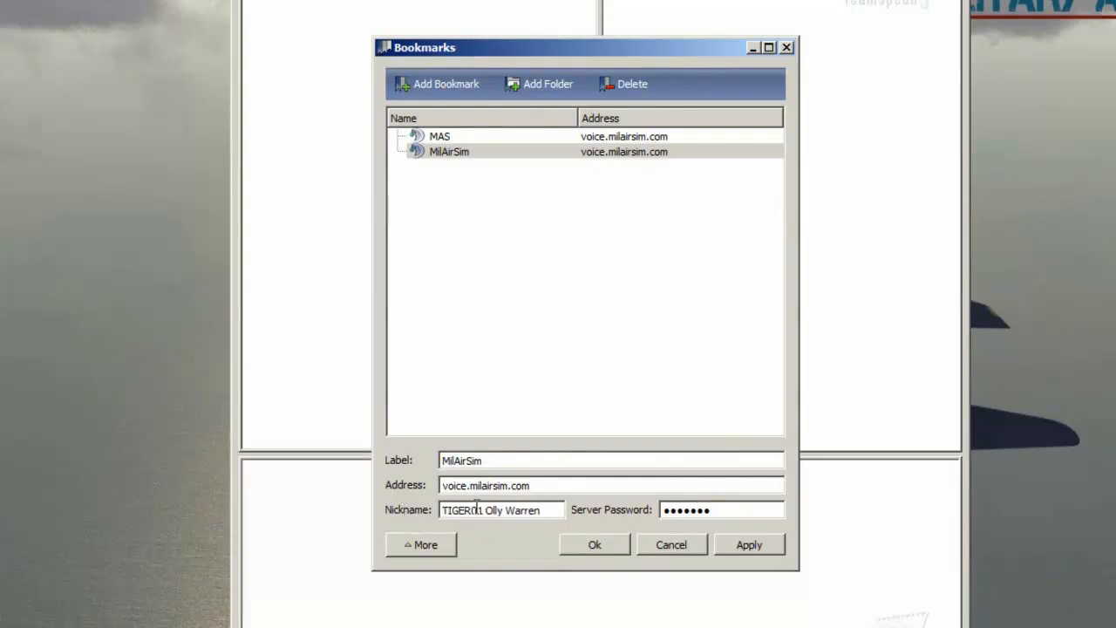
left_click_drag(479, 509, 429, 510)
left_click_drag(484, 510, 433, 511)
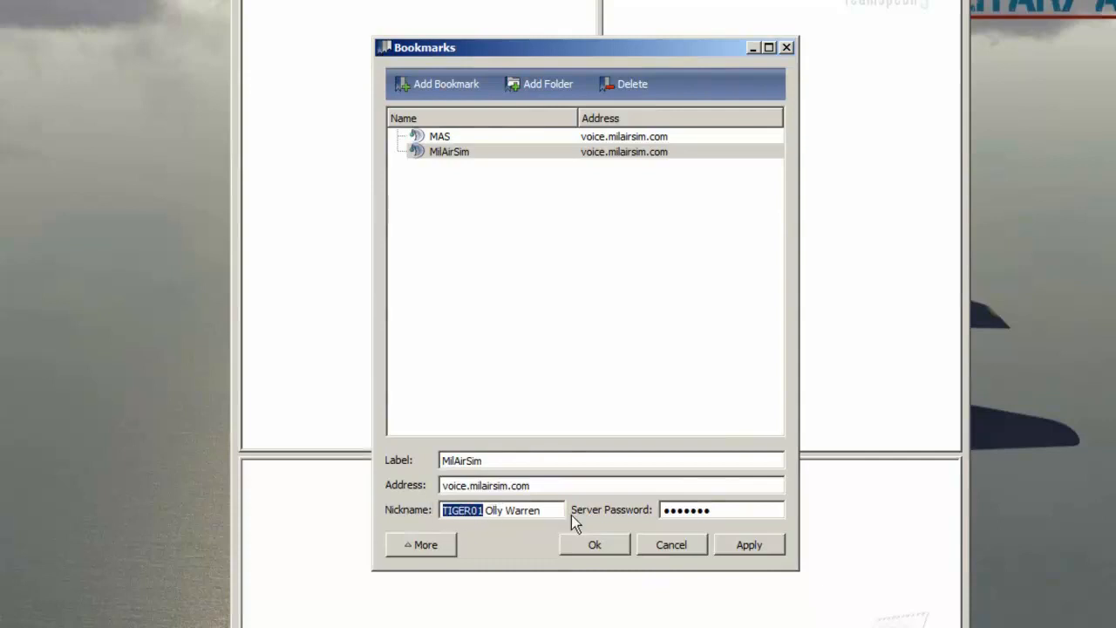
left_click_drag(543, 510, 488, 510)
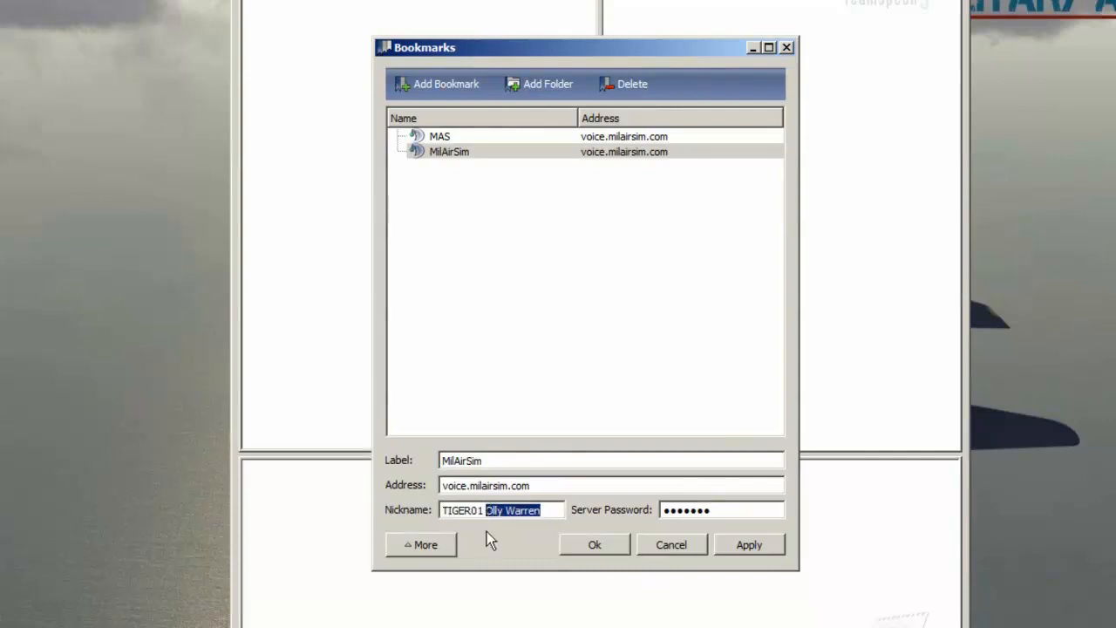
left_click(560, 511)
Step: Save the bookmarks and open the Bookmarks menu to view the saved entries
left_click(600, 545)
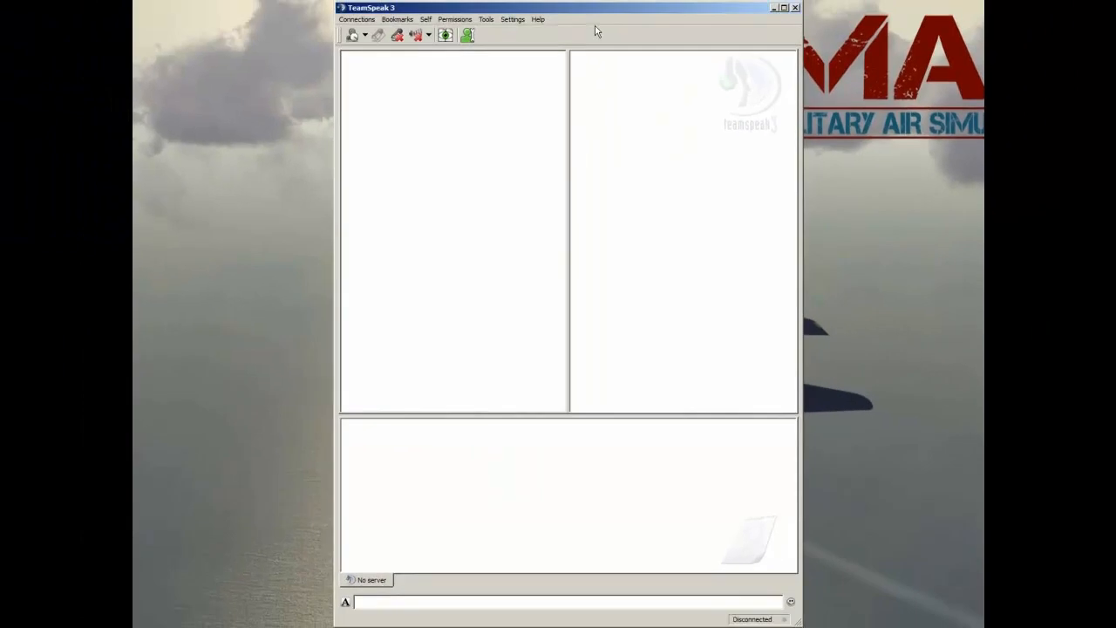
left_click(399, 21)
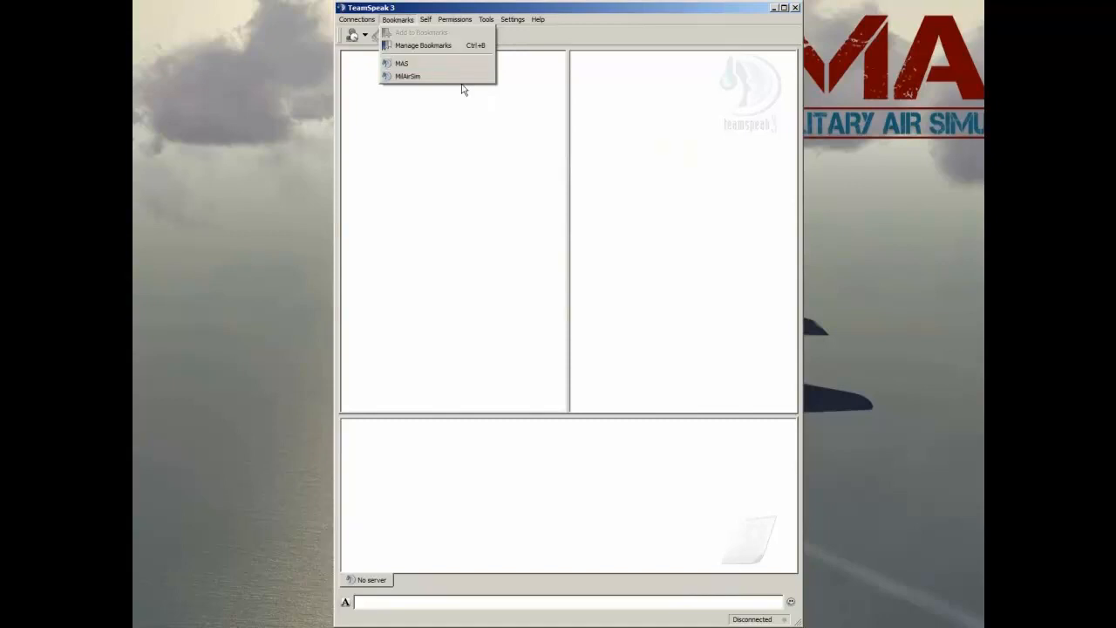
Step: Connect to the MilAirSim server through its saved bookmark and select your own user entry in the channel tree
left_click(414, 81)
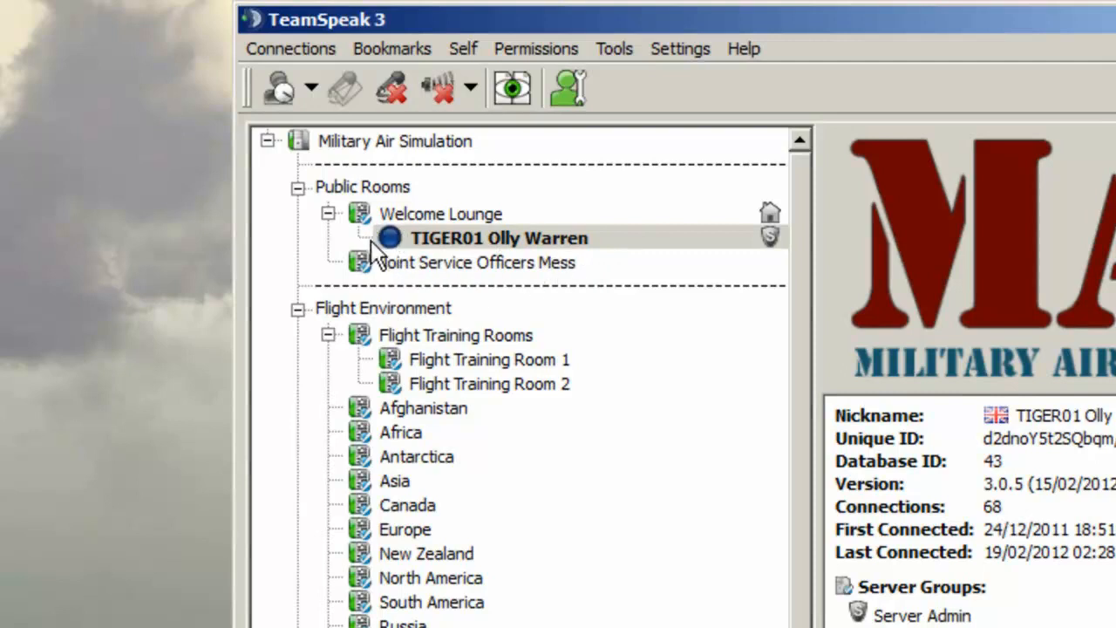
left_click(783, 236)
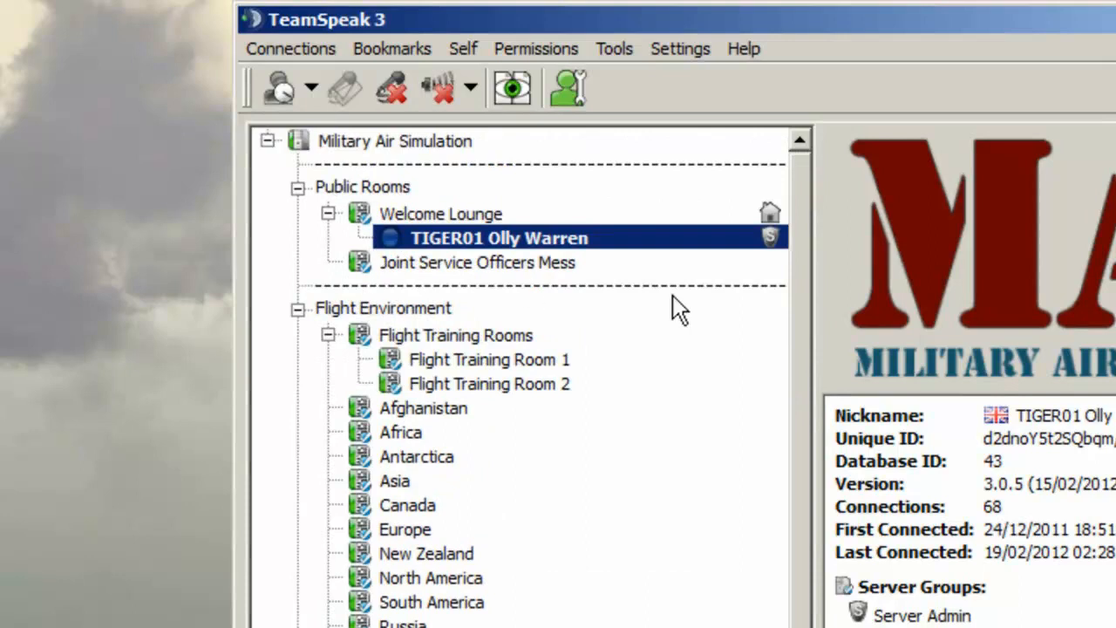
Step: Select the Joint Service Officers Mess channel to view its details
left_click_drag(803, 204, 821, 136)
left_click(504, 263)
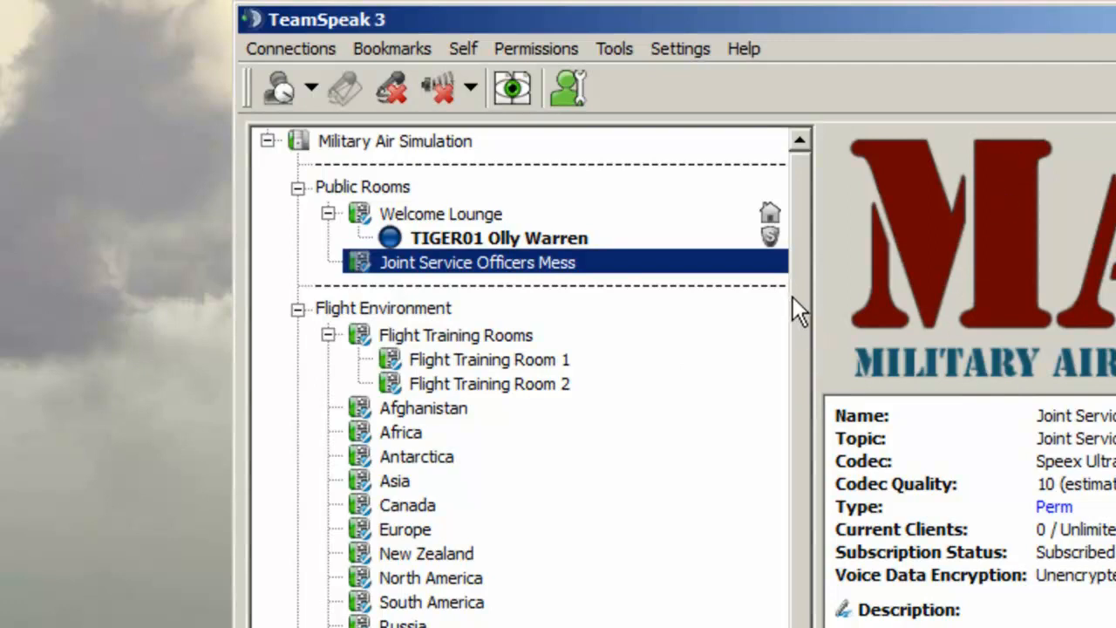
mouse_move(799, 256)
left_mouse_down()
mouse_move(805, 599)
mouse_move(808, 252)
left_mouse_up()
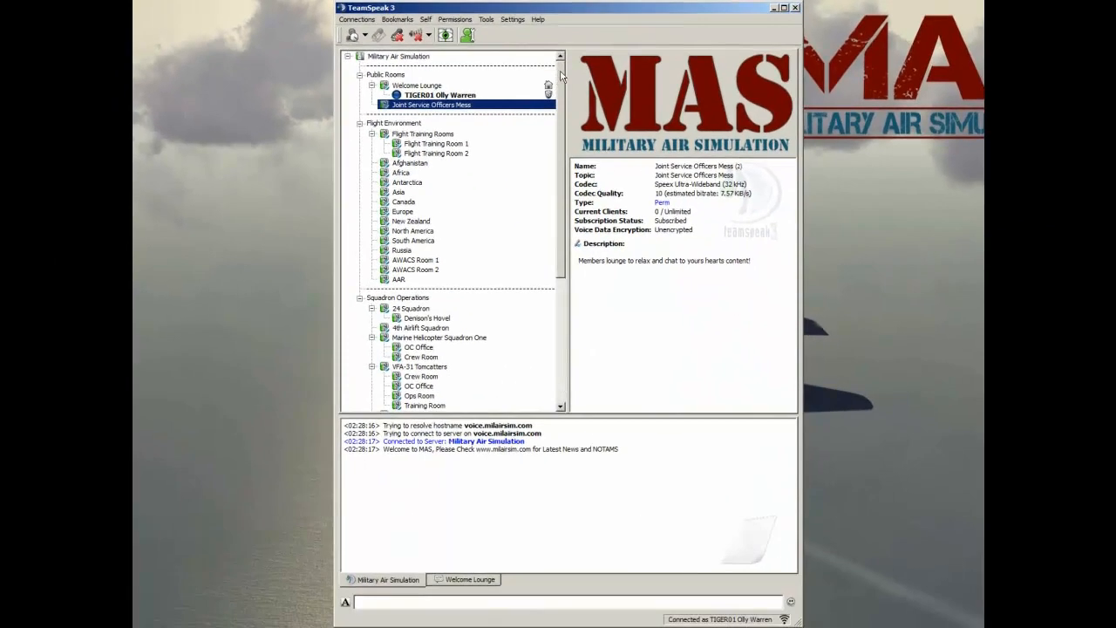
mouse_move(560, 72)
left_mouse_down()
mouse_move(556, 231)
mouse_move(561, 62)
left_mouse_up()
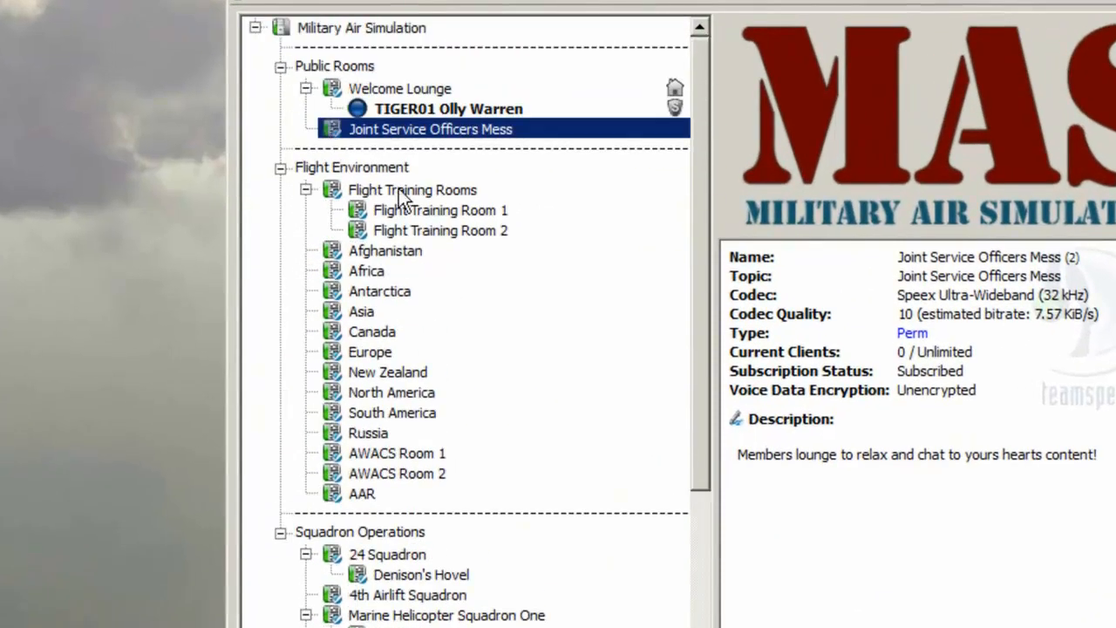
Step: Switch channels from Flight Training Room 1 through Africa into the Asia channel
double_click(404, 209)
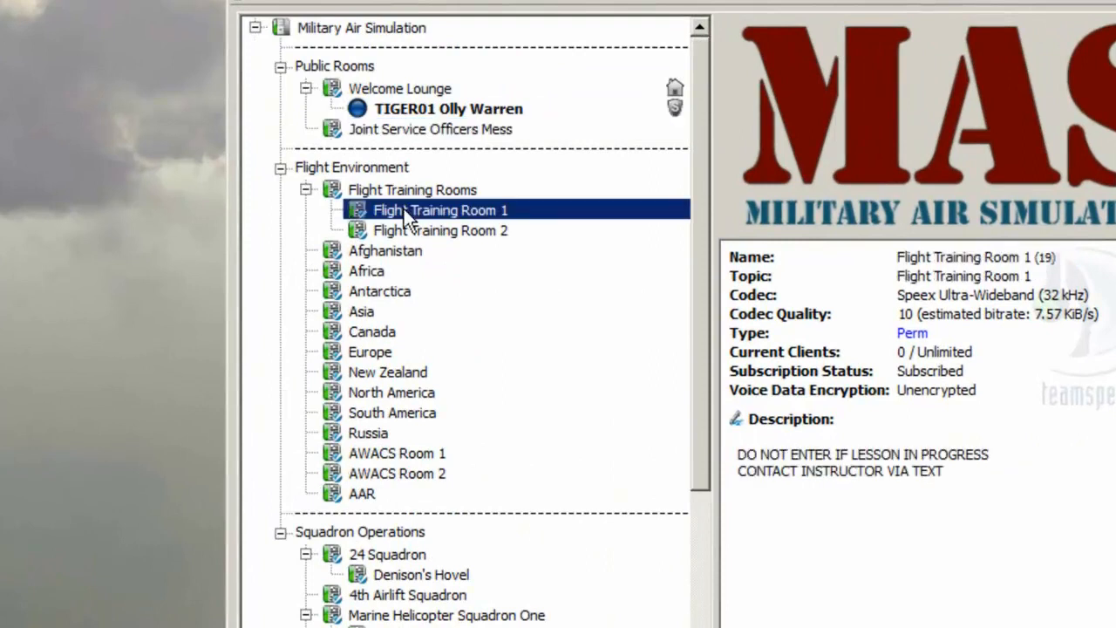
double_click(369, 276)
double_click(363, 313)
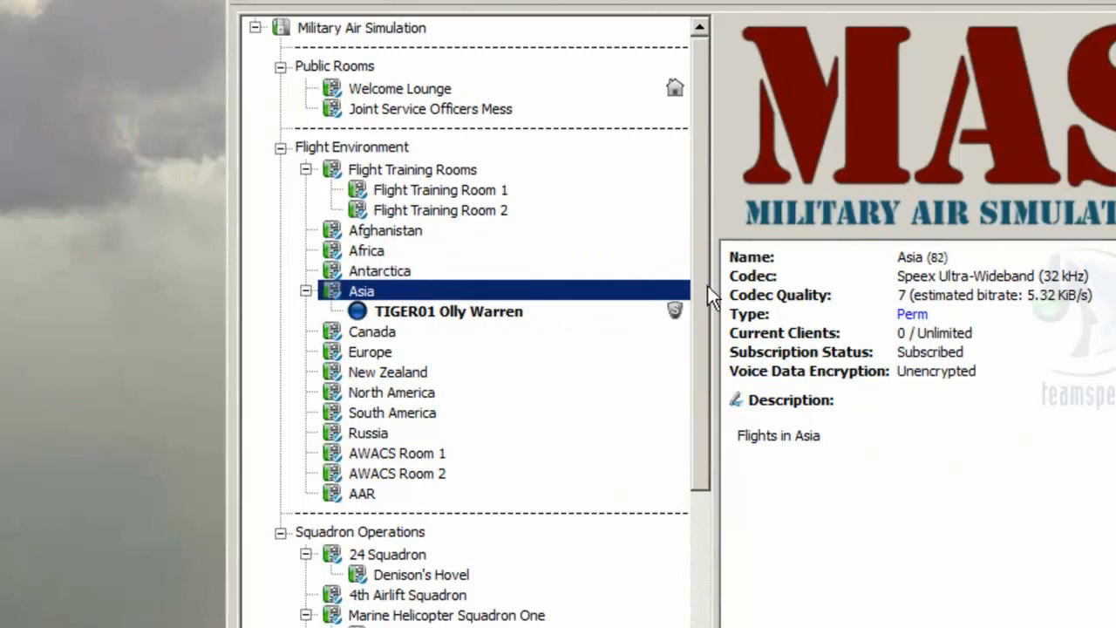
Step: Scroll through the server's channel list to review the flight environment and squadron rooms
scroll(690, 423, "down", 7)
left_click_drag(706, 602, 695, 289)
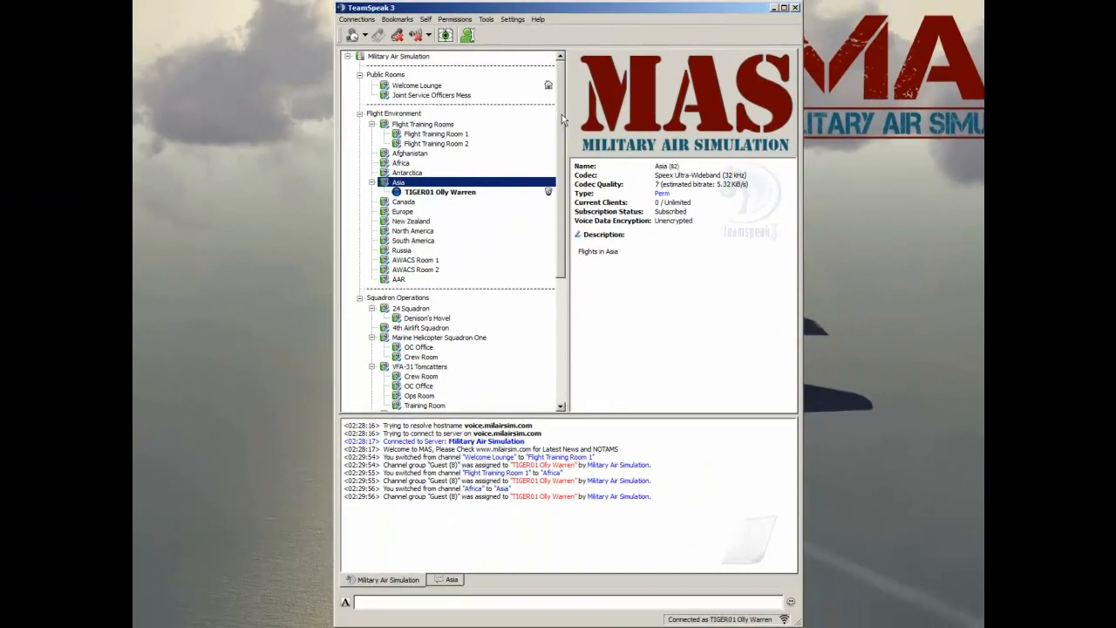
scroll(699, 196, "down", 1)
left_click_drag(563, 136, 560, 83)
mouse_move(562, 119)
left_mouse_down()
mouse_move(563, 142)
mouse_move(559, 97)
left_mouse_up()
mouse_move(561, 116)
left_mouse_down()
mouse_move(565, 277)
mouse_move(552, 121)
left_mouse_up()
left_click_drag(561, 91, 567, 310)
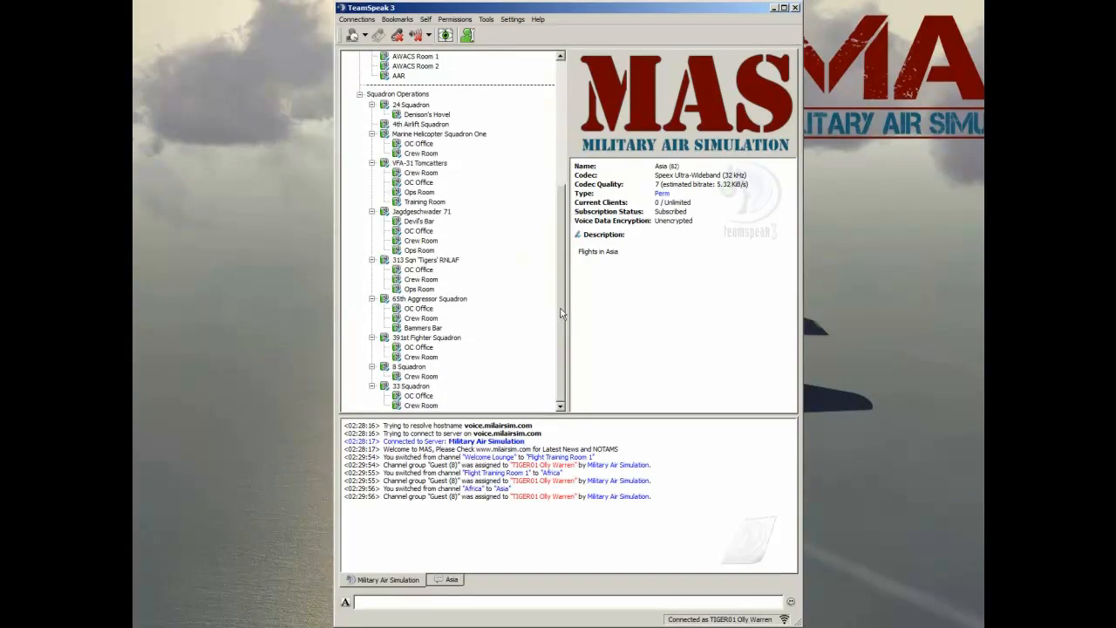
left_click_drag(561, 314, 560, 186)
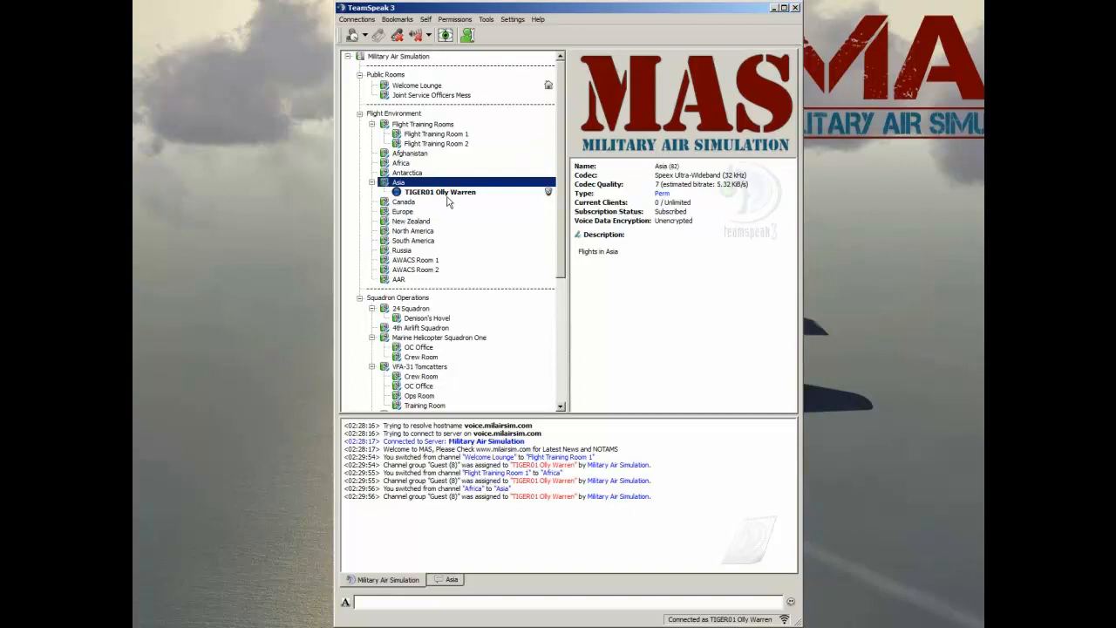
scroll(563, 79, "down", 6)
scroll(562, 77, "up", 6)
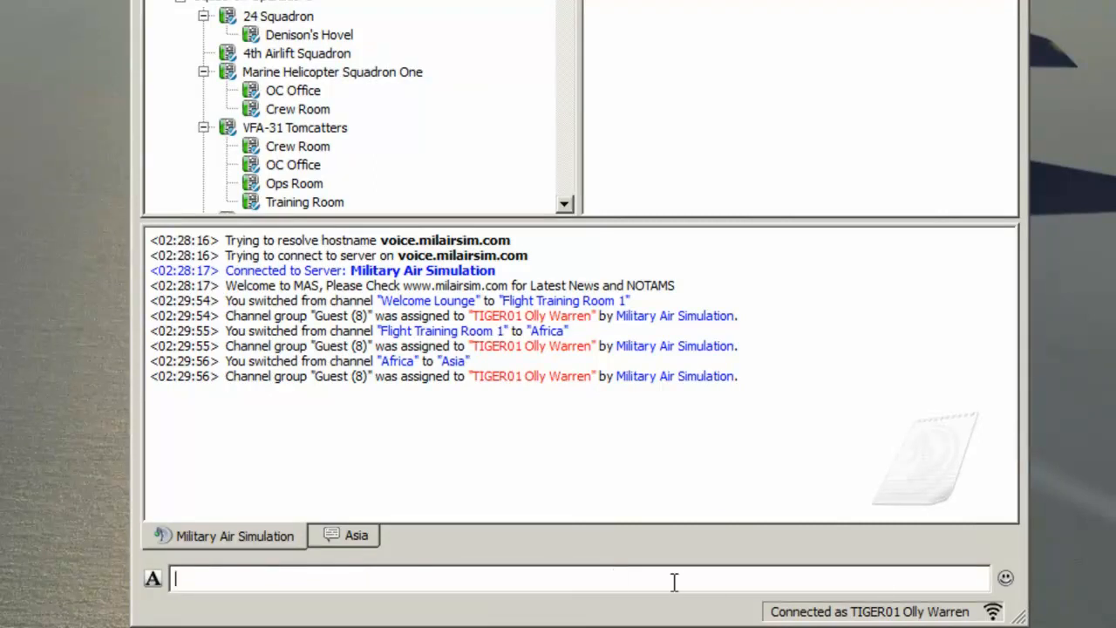
Step: Send the chat message "This is a message" to the server chat
type("his is a message")
key("Return")
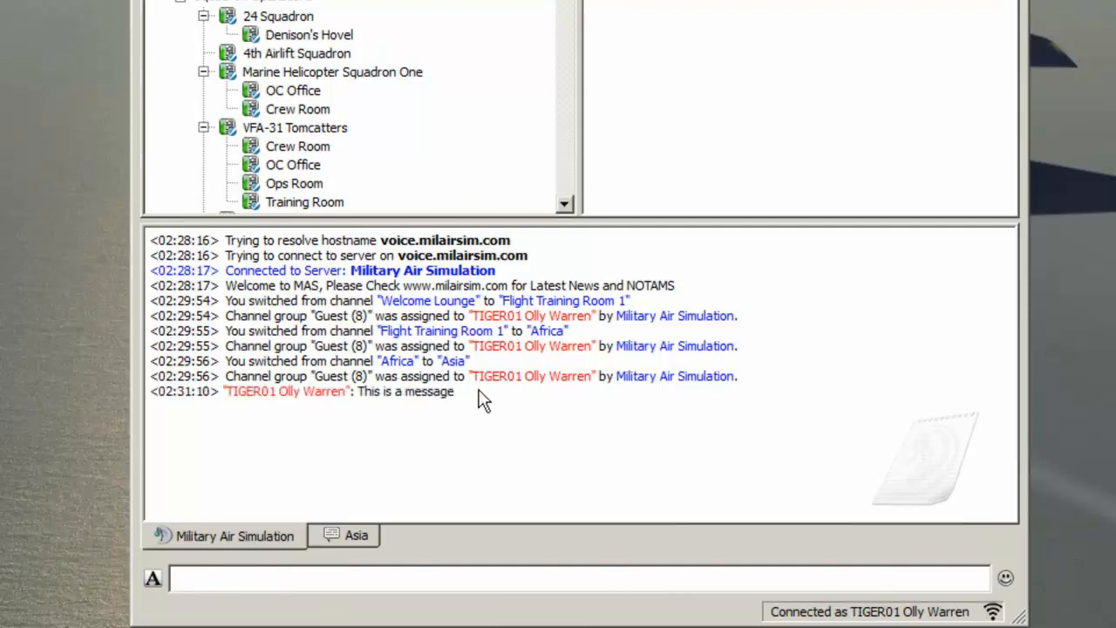
Step: Highlight the sent message line in the chat log
left_click_drag(481, 399, 144, 419)
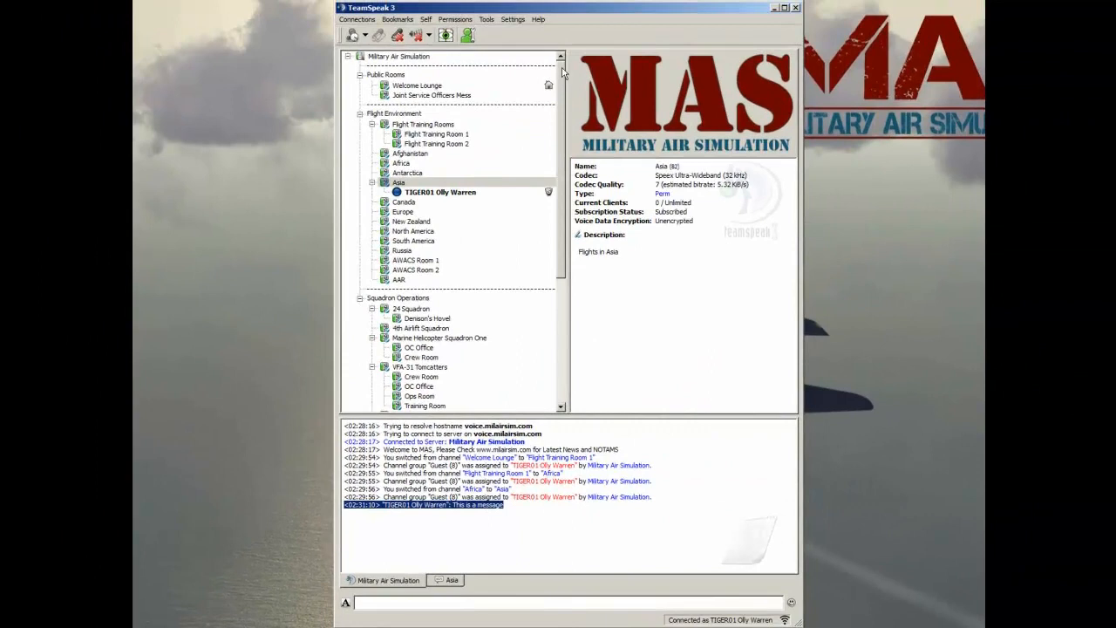
mouse_move(562, 71)
left_mouse_down()
mouse_move(562, 119)
mouse_move(563, 79)
left_mouse_up()
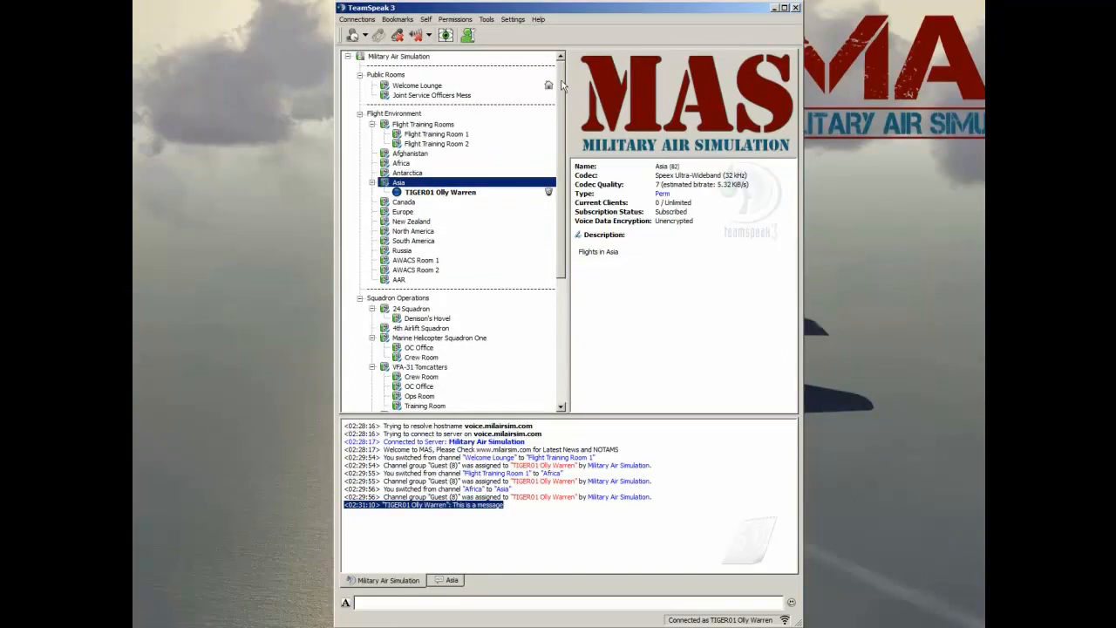
scroll(560, 78, "down", 3)
scroll(561, 75, "up", 3)
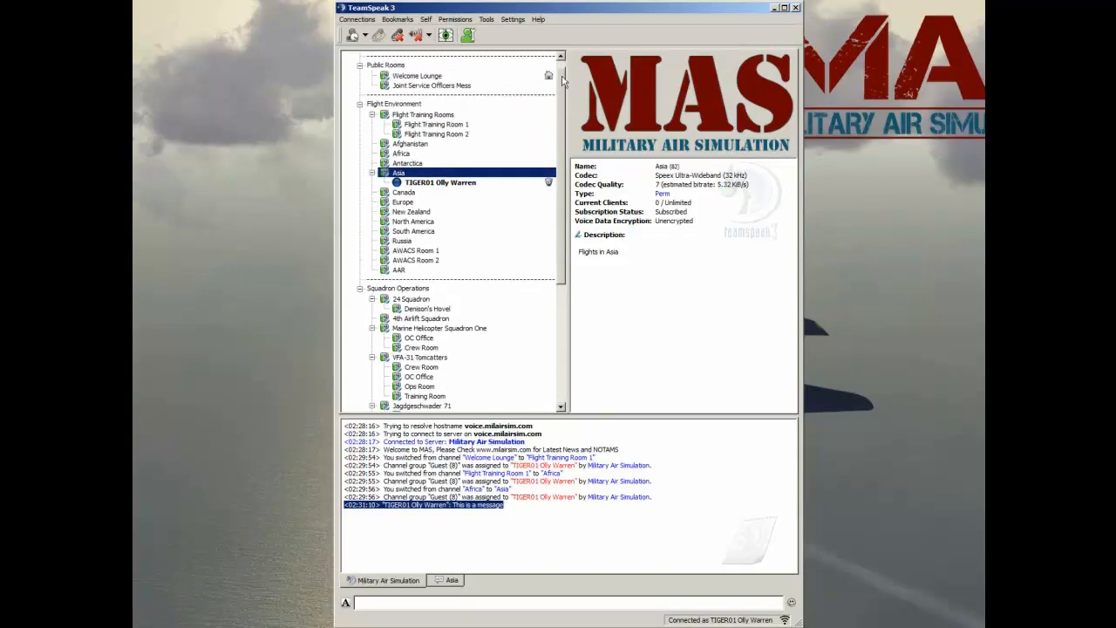